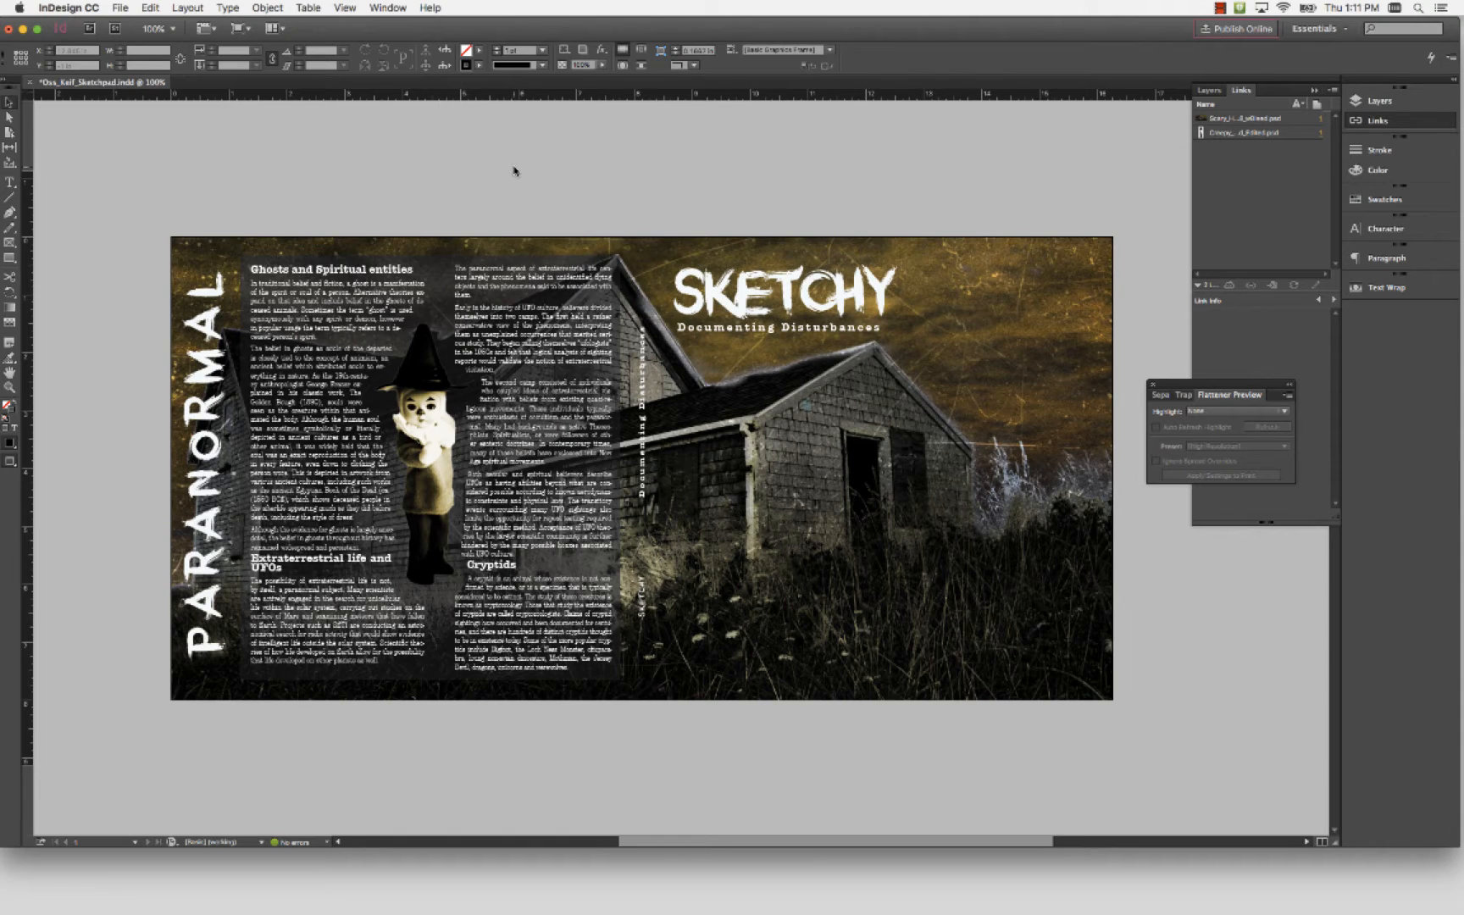
Start packaging the document and review the preflight details for its fonts and its links and images
{"action": "left_click", "coordinate": [116, 7]}
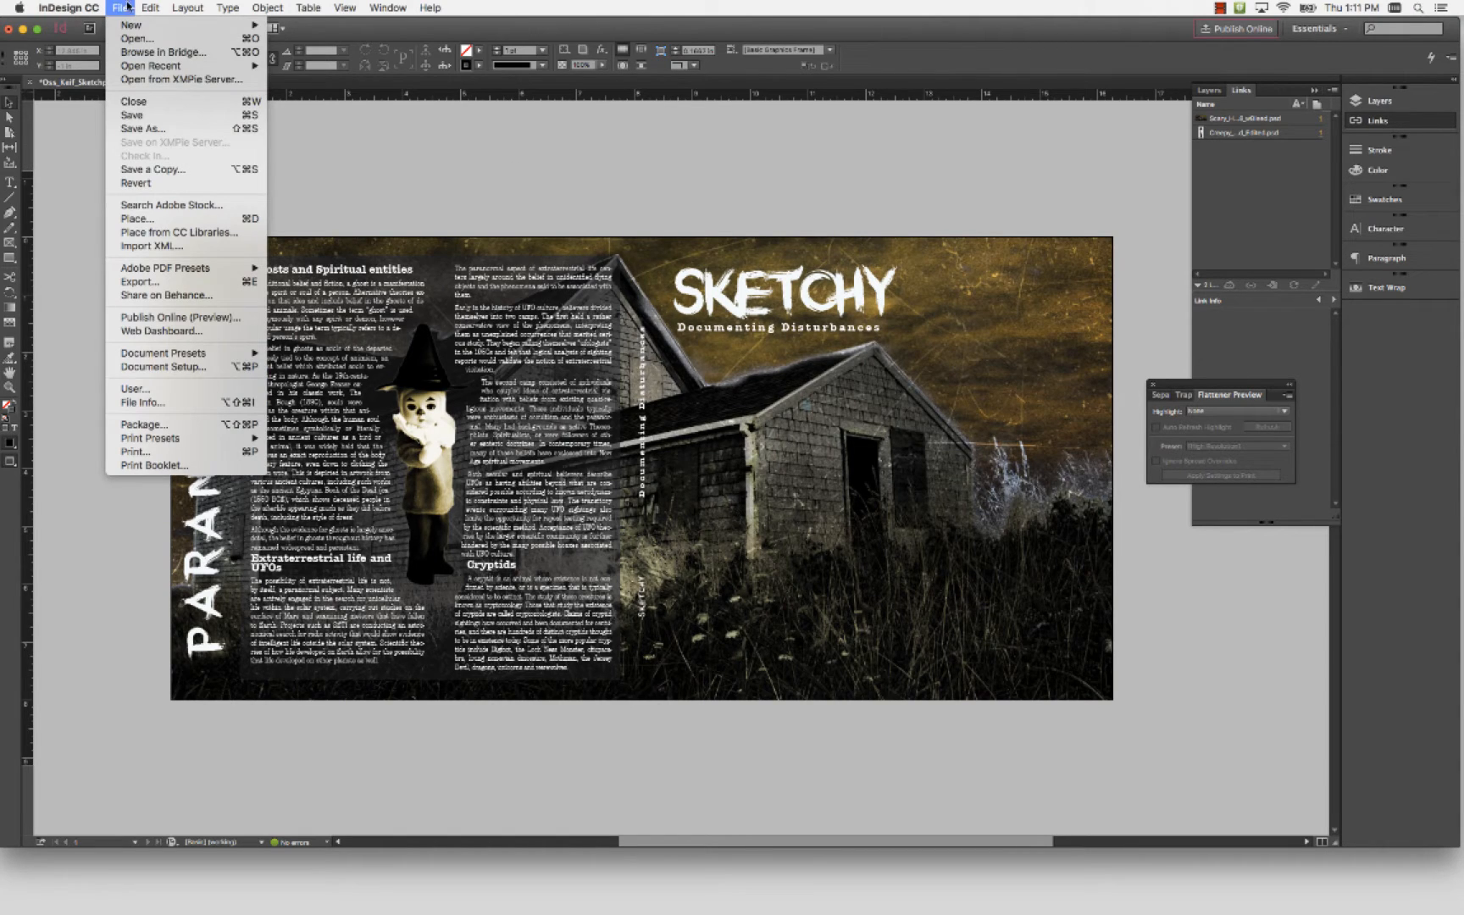
{"action": "left_click", "coordinate": [225, 427]}
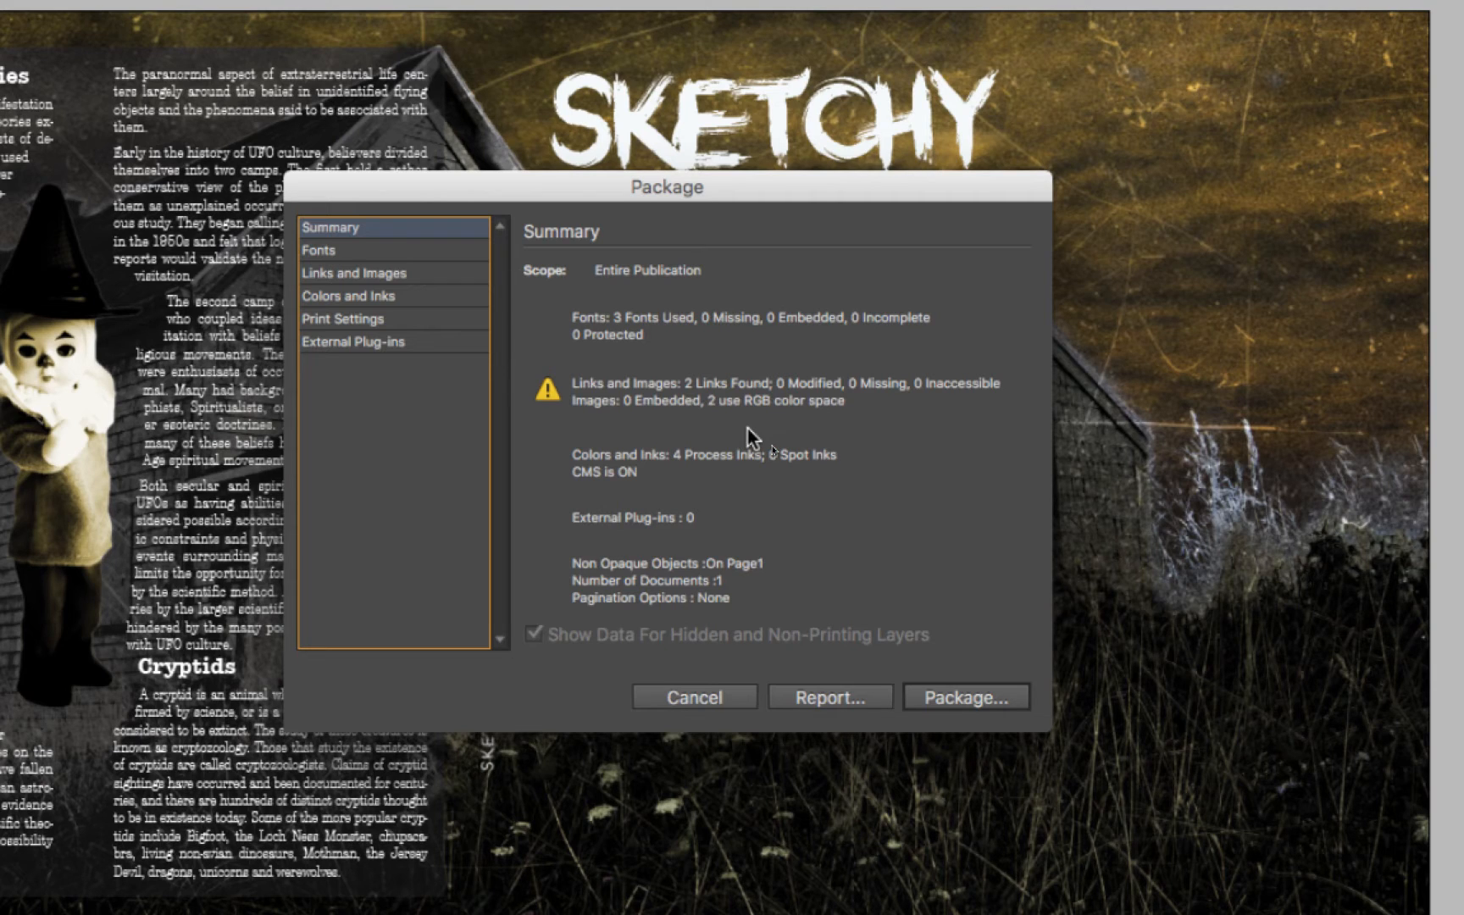
{"action": "left_click", "coordinate": [335, 252]}
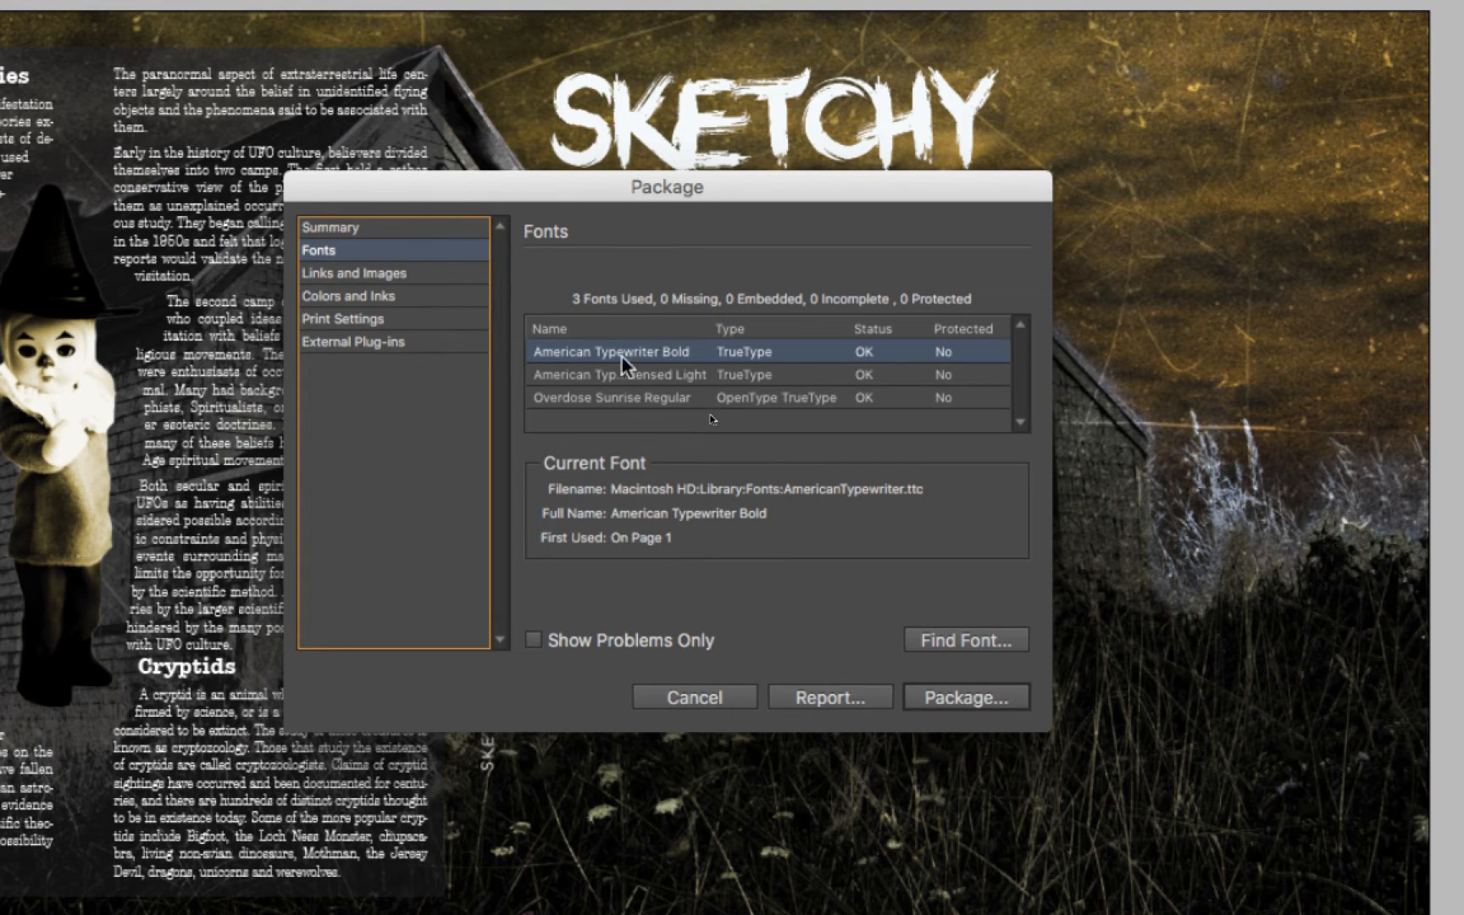
{"action": "left_click", "coordinate": [381, 273]}
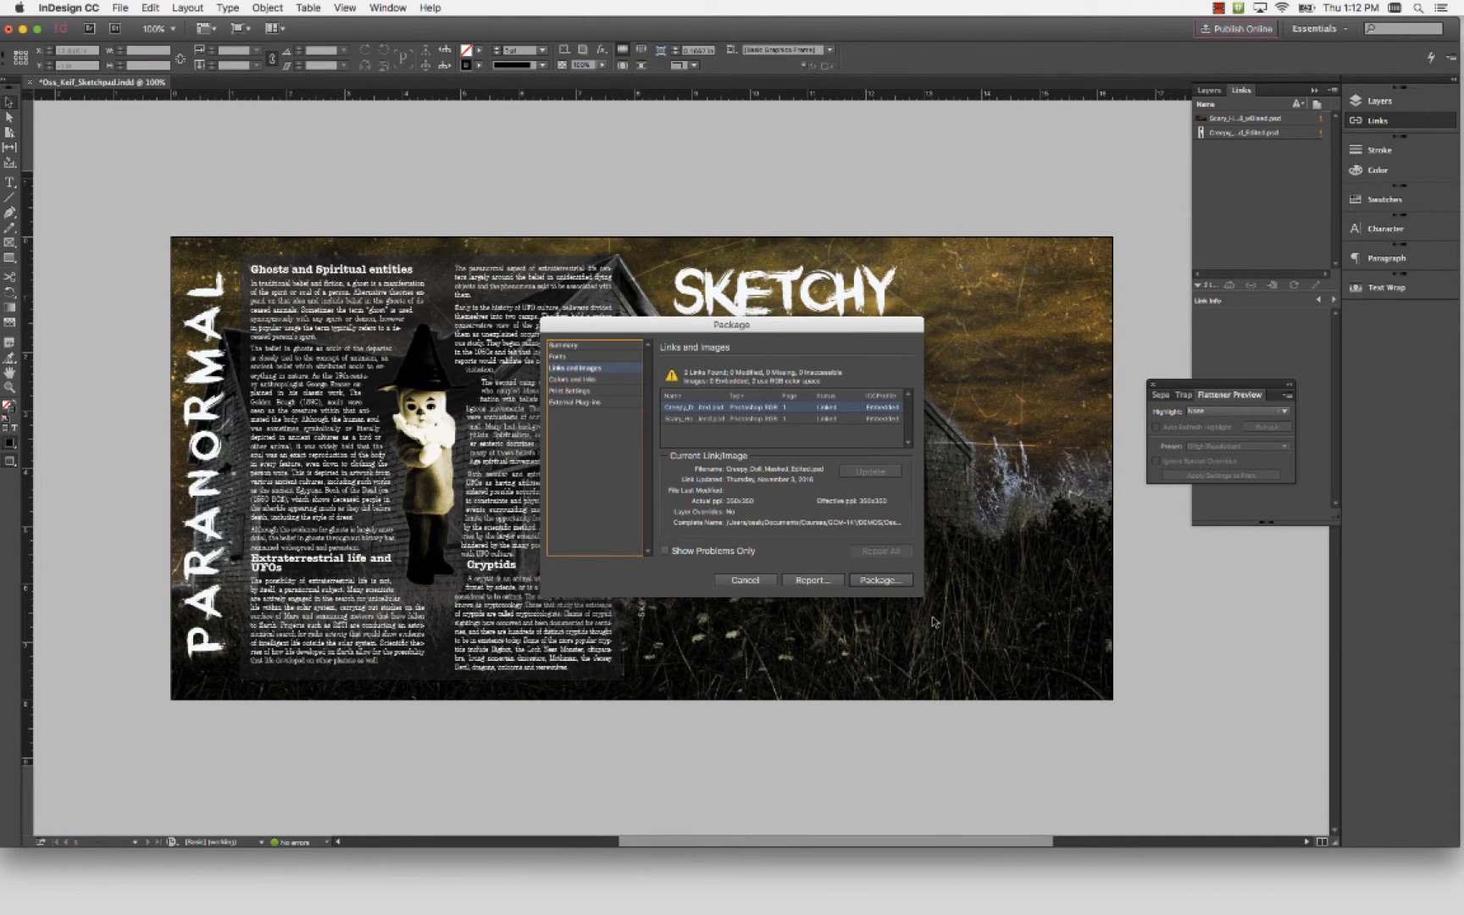
Continue with the package, saving the publication and accepting the default printing instructions
{"action": "left_click", "coordinate": [883, 583]}
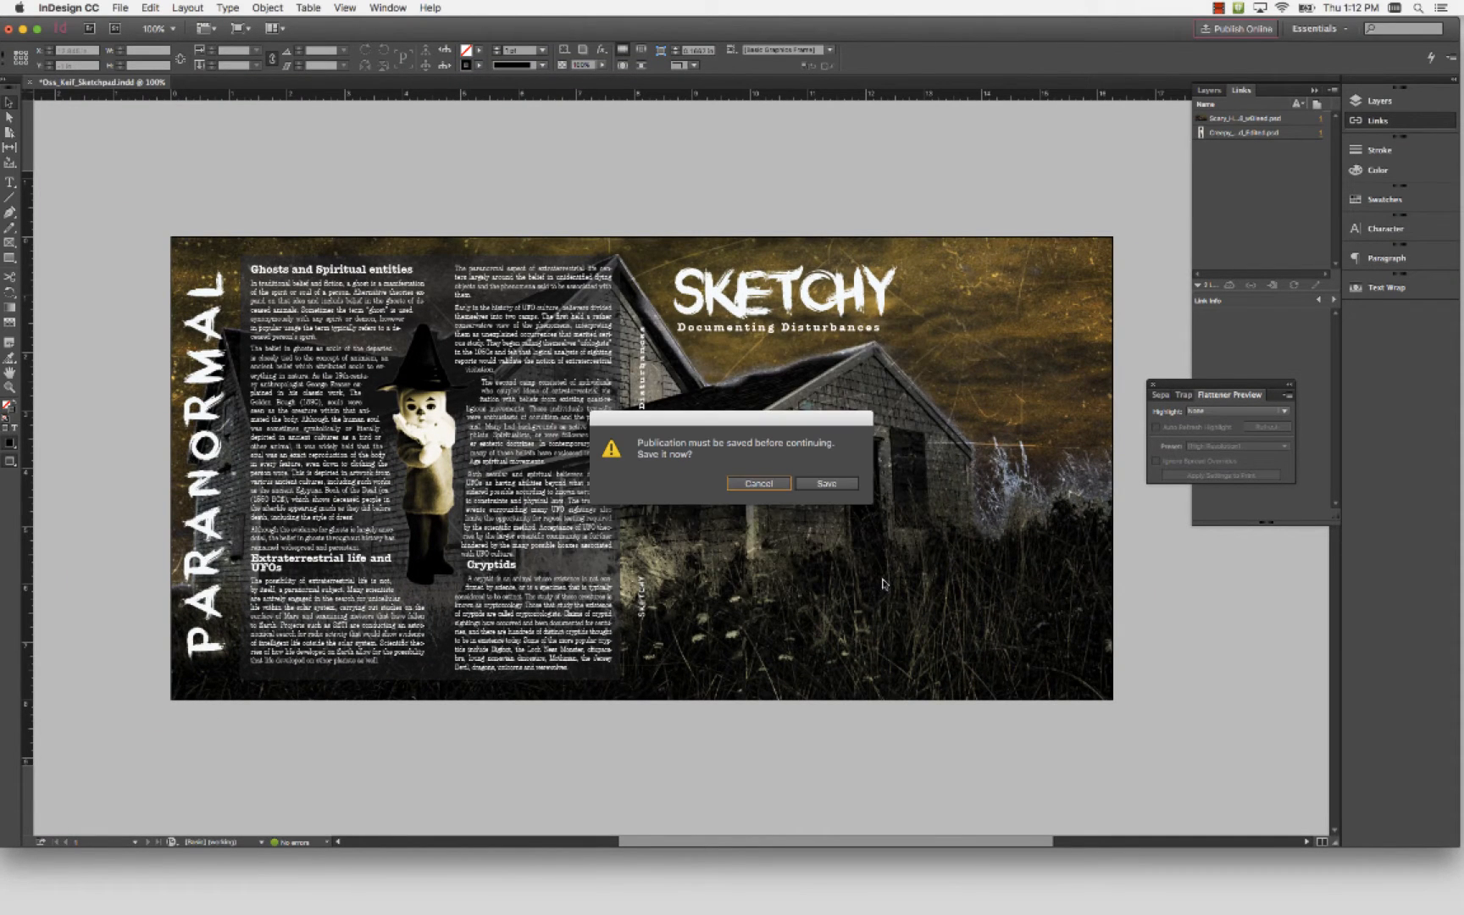
{"action": "left_click", "coordinate": [834, 484]}
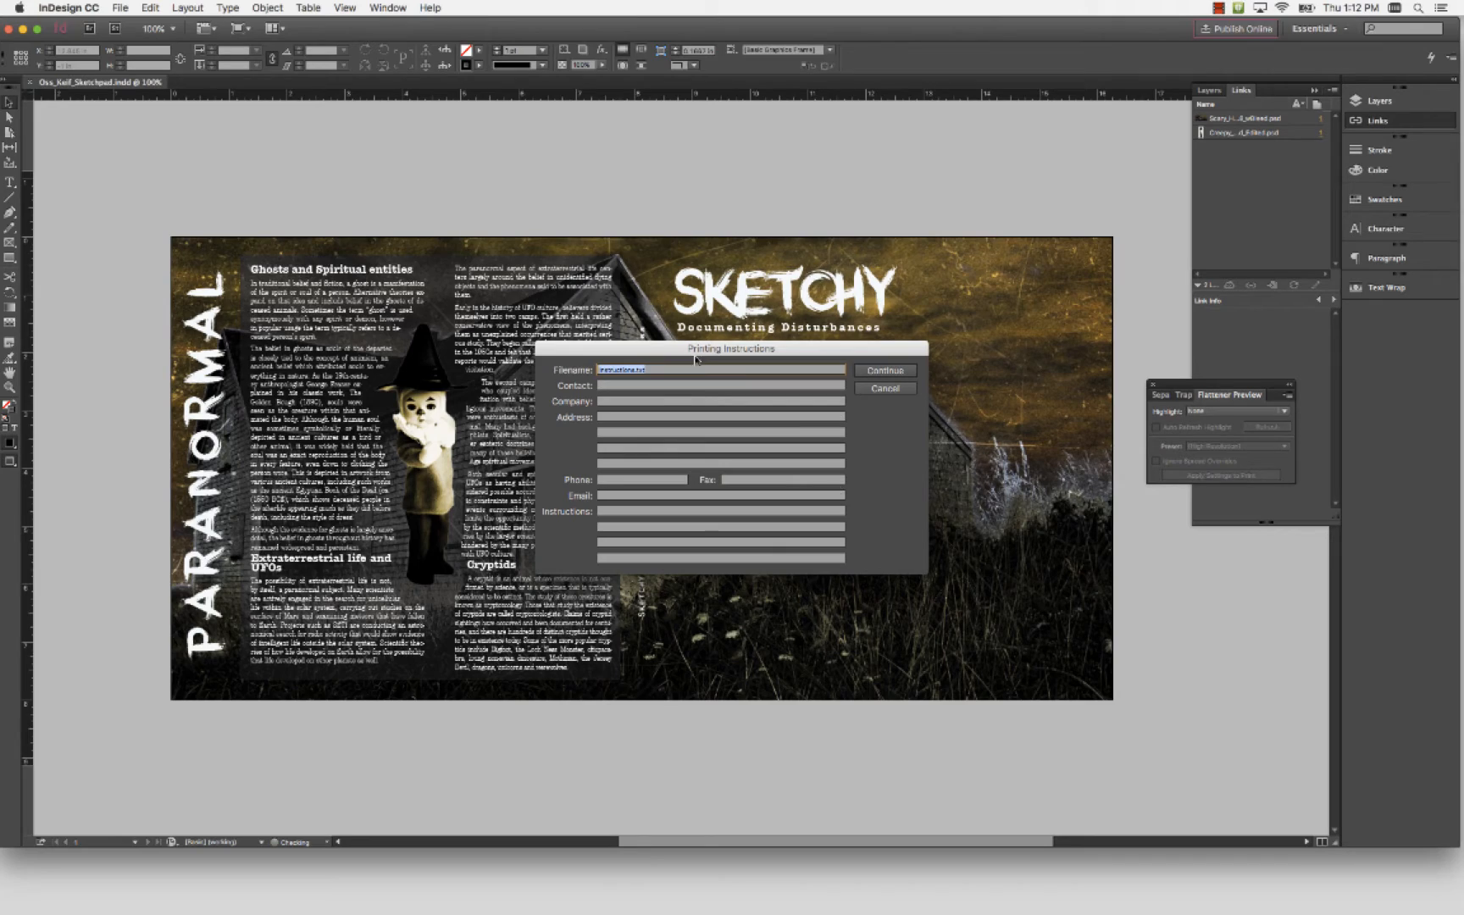
{"action": "key", "text": "alt"}
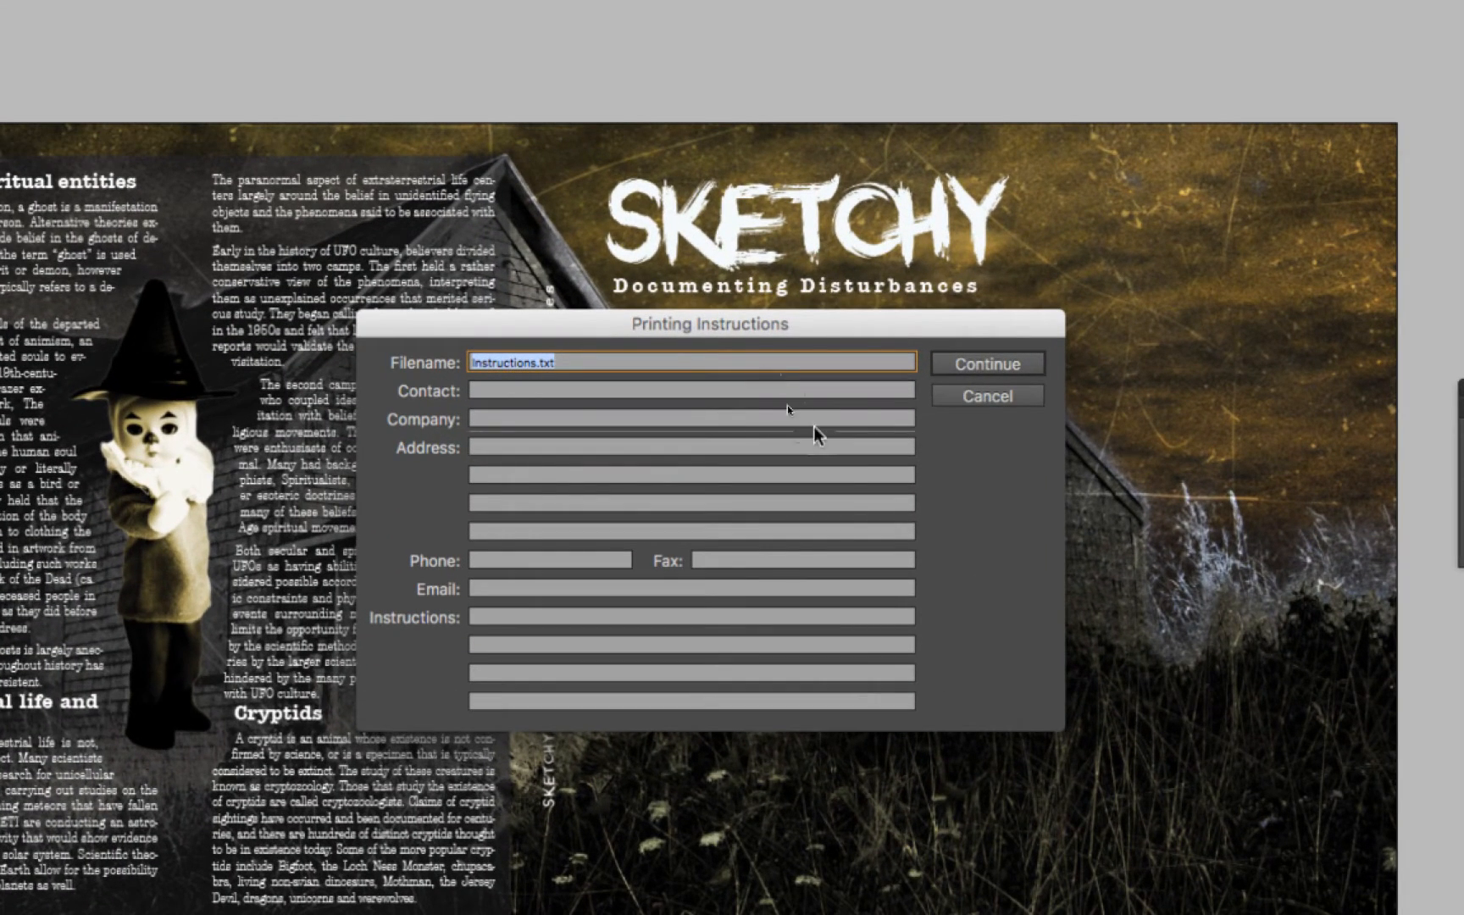
{"action": "left_click", "coordinate": [981, 361]}
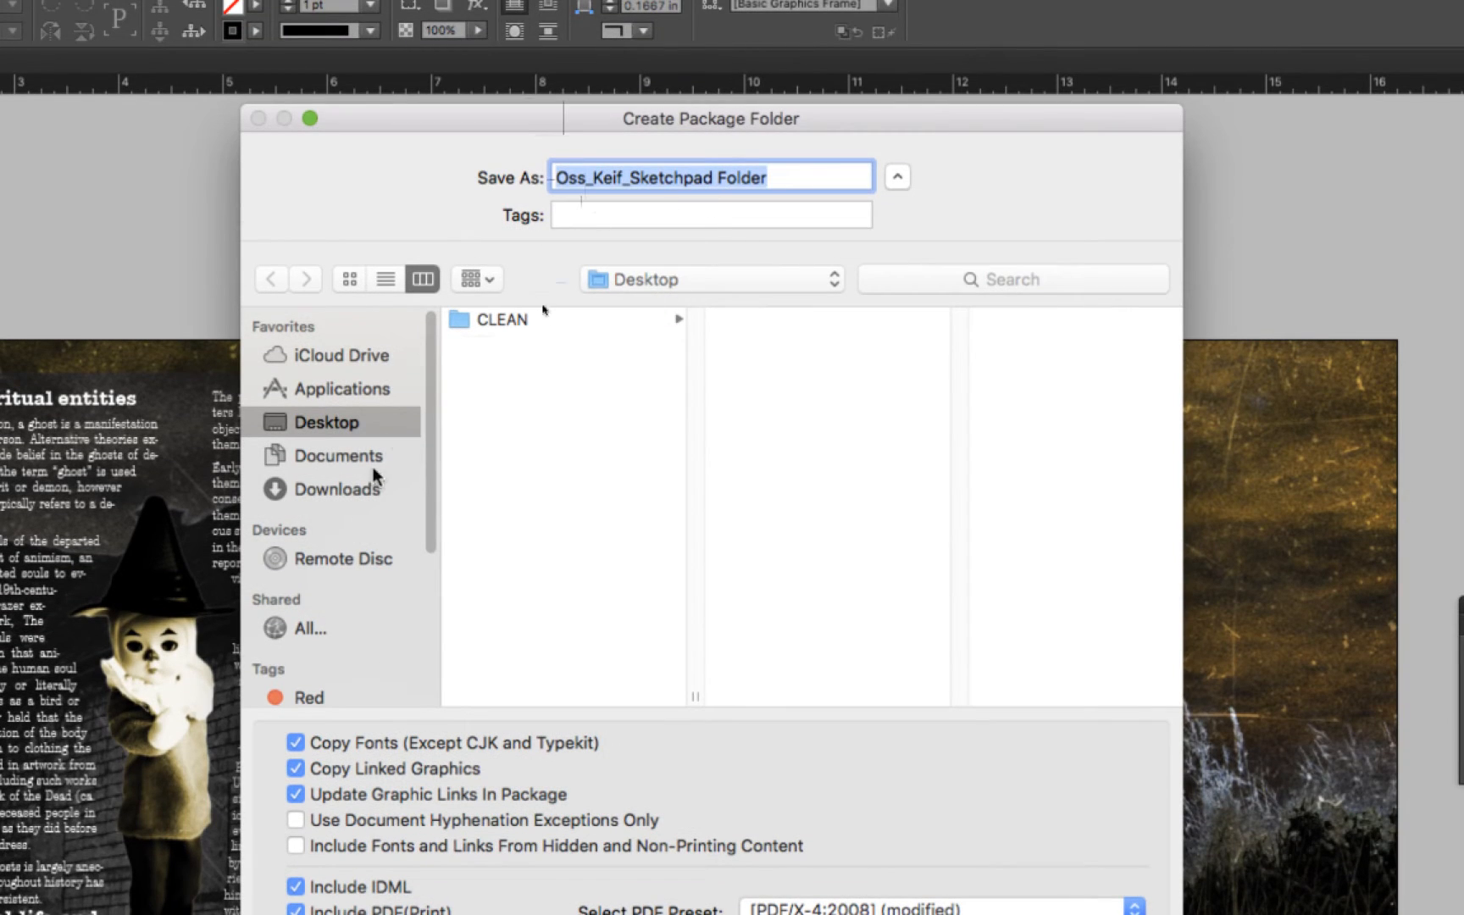
Choose the DEMOS folder inside Documents, Courses, GCM-141 as the location for the package
{"action": "left_click", "coordinate": [307, 459]}
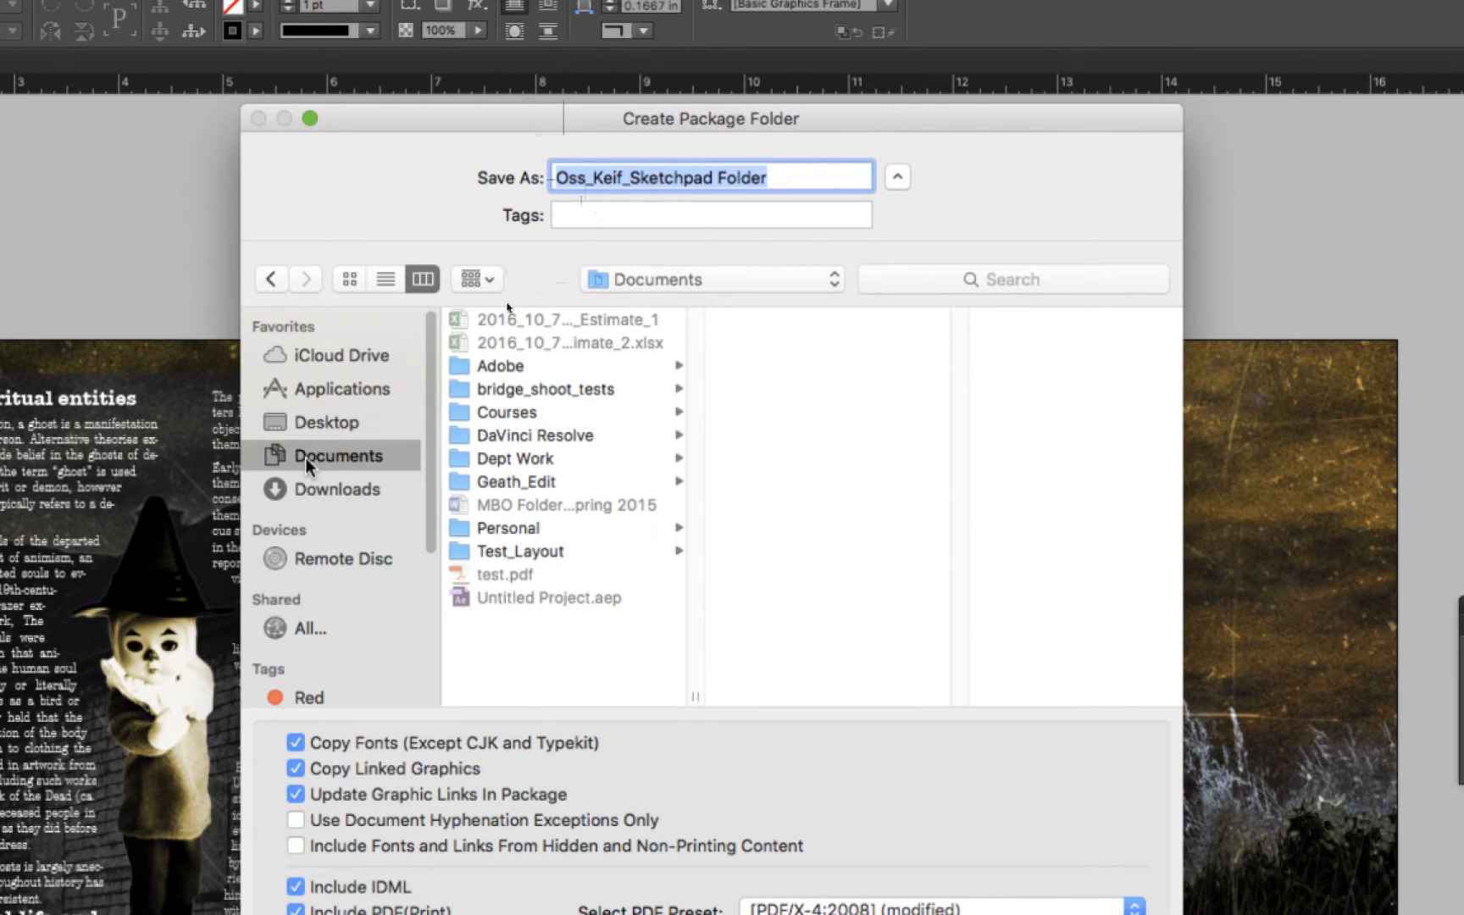
{"action": "left_click", "coordinate": [496, 419]}
{"action": "left_click", "coordinate": [745, 366]}
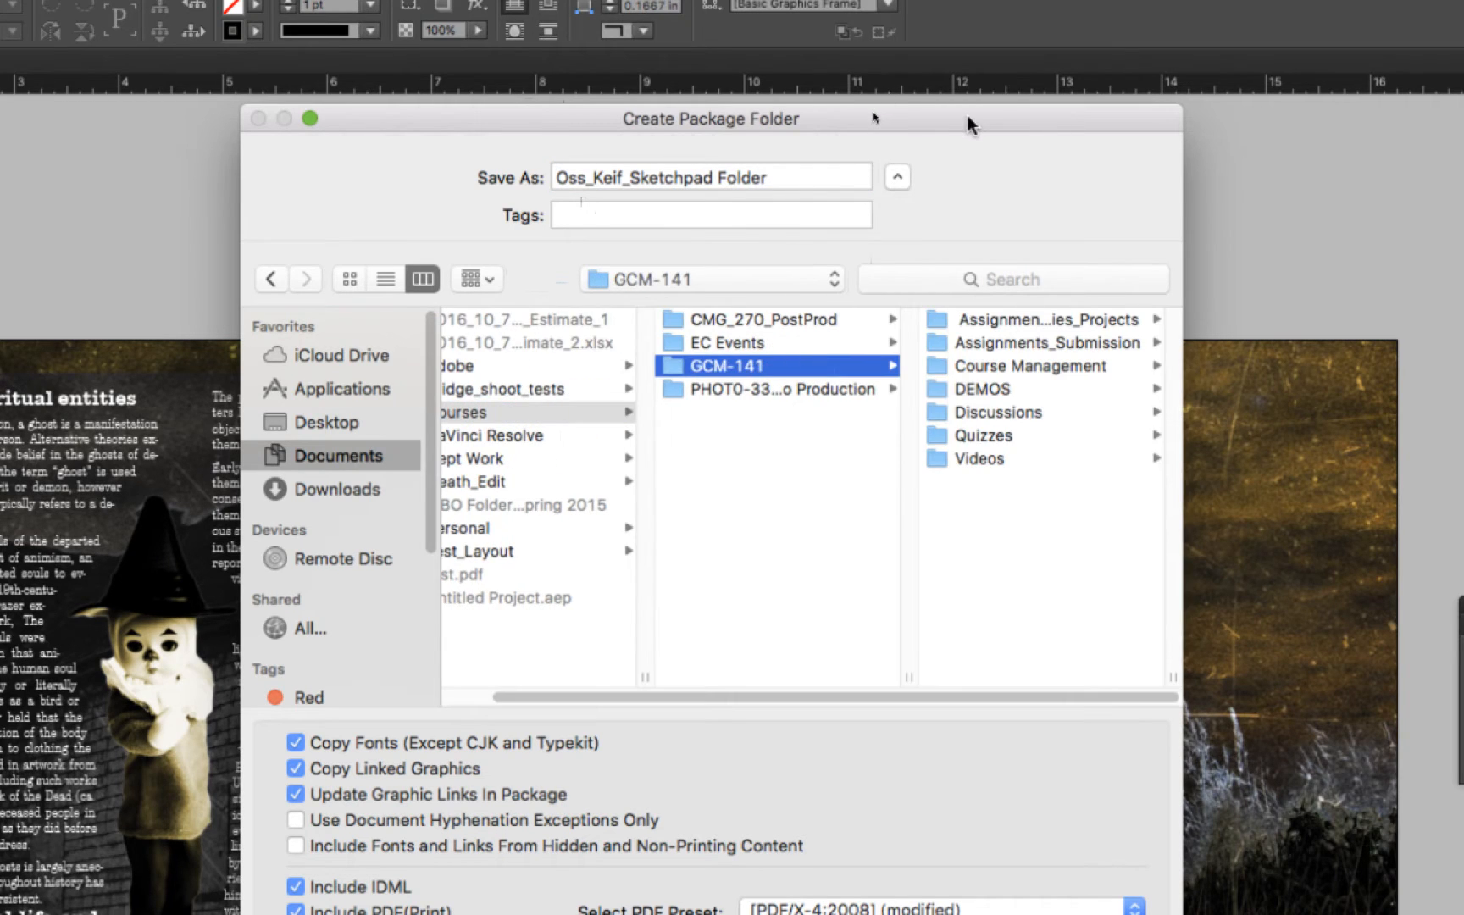
{"action": "left_click_drag", "start_coordinate": [968, 119], "coordinate": [819, 116]}
{"action": "left_click", "coordinate": [834, 387]}
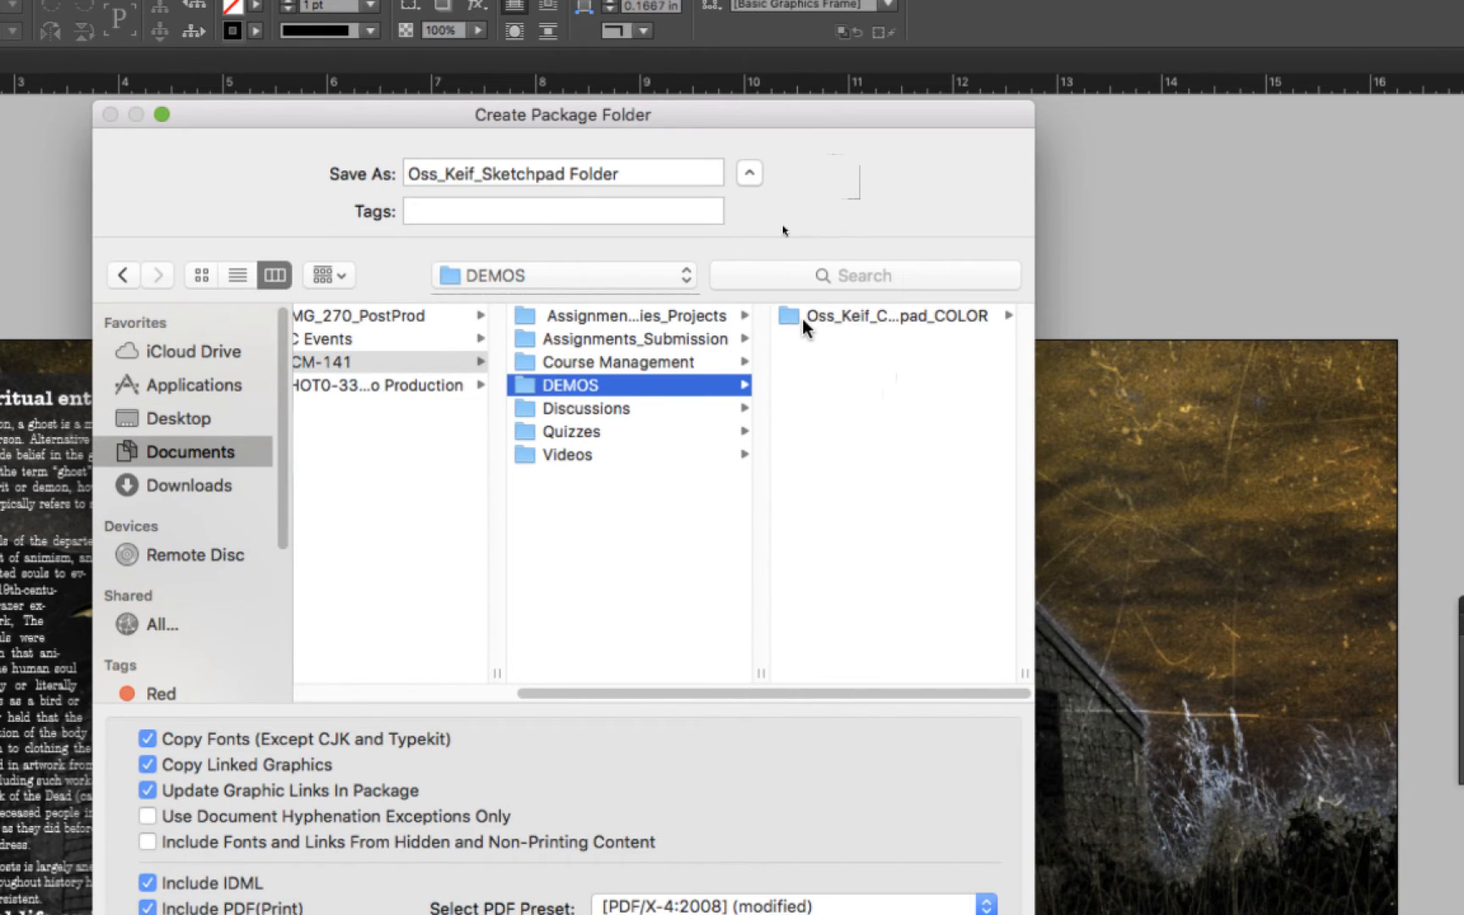
{"action": "left_click", "coordinate": [801, 320]}
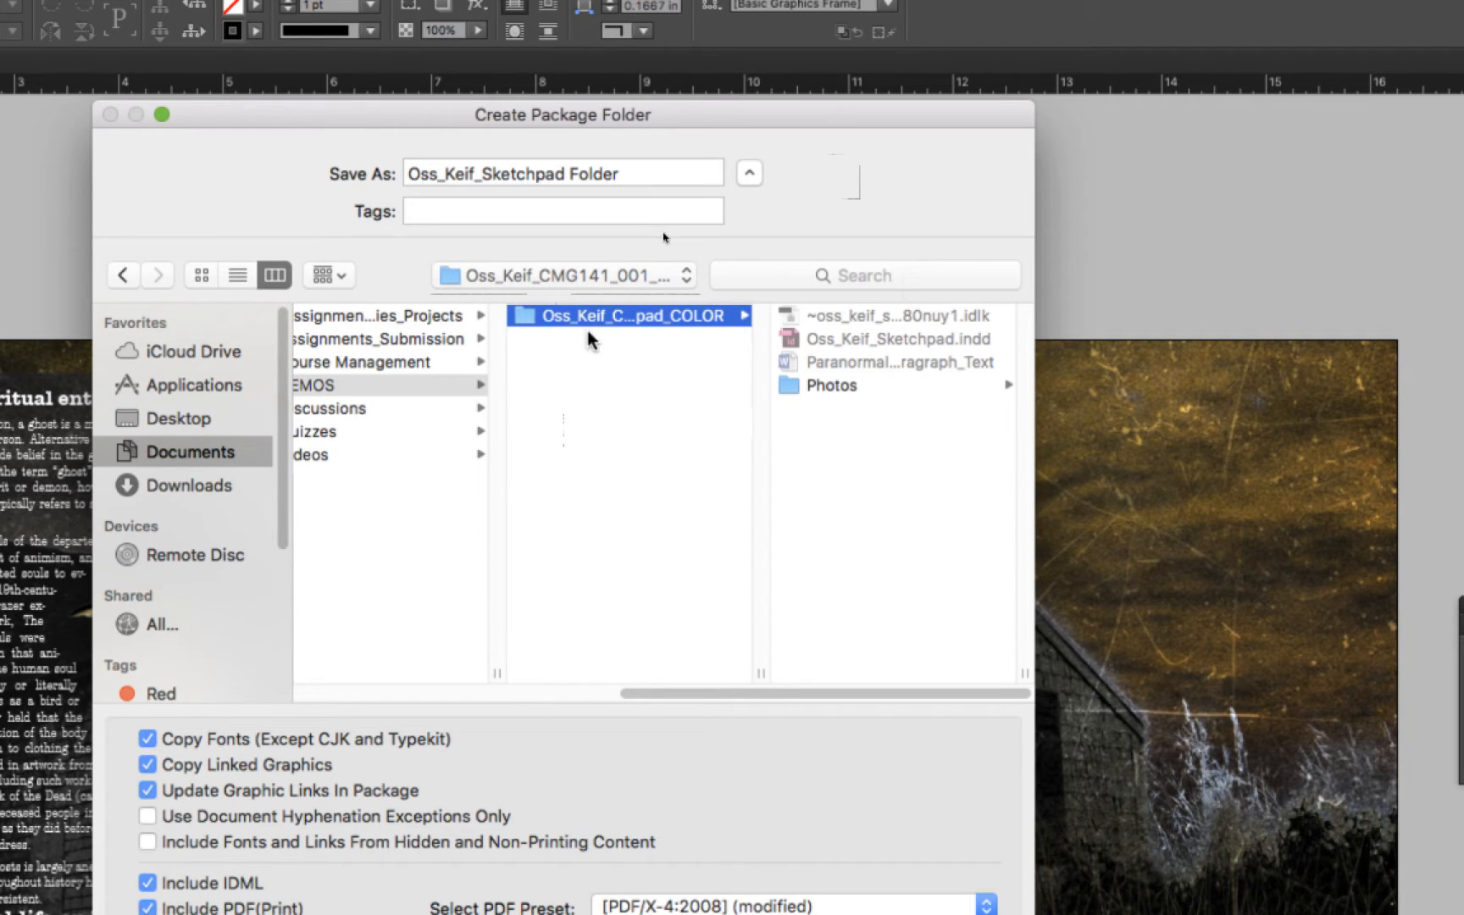
{"action": "left_click", "coordinate": [607, 432]}
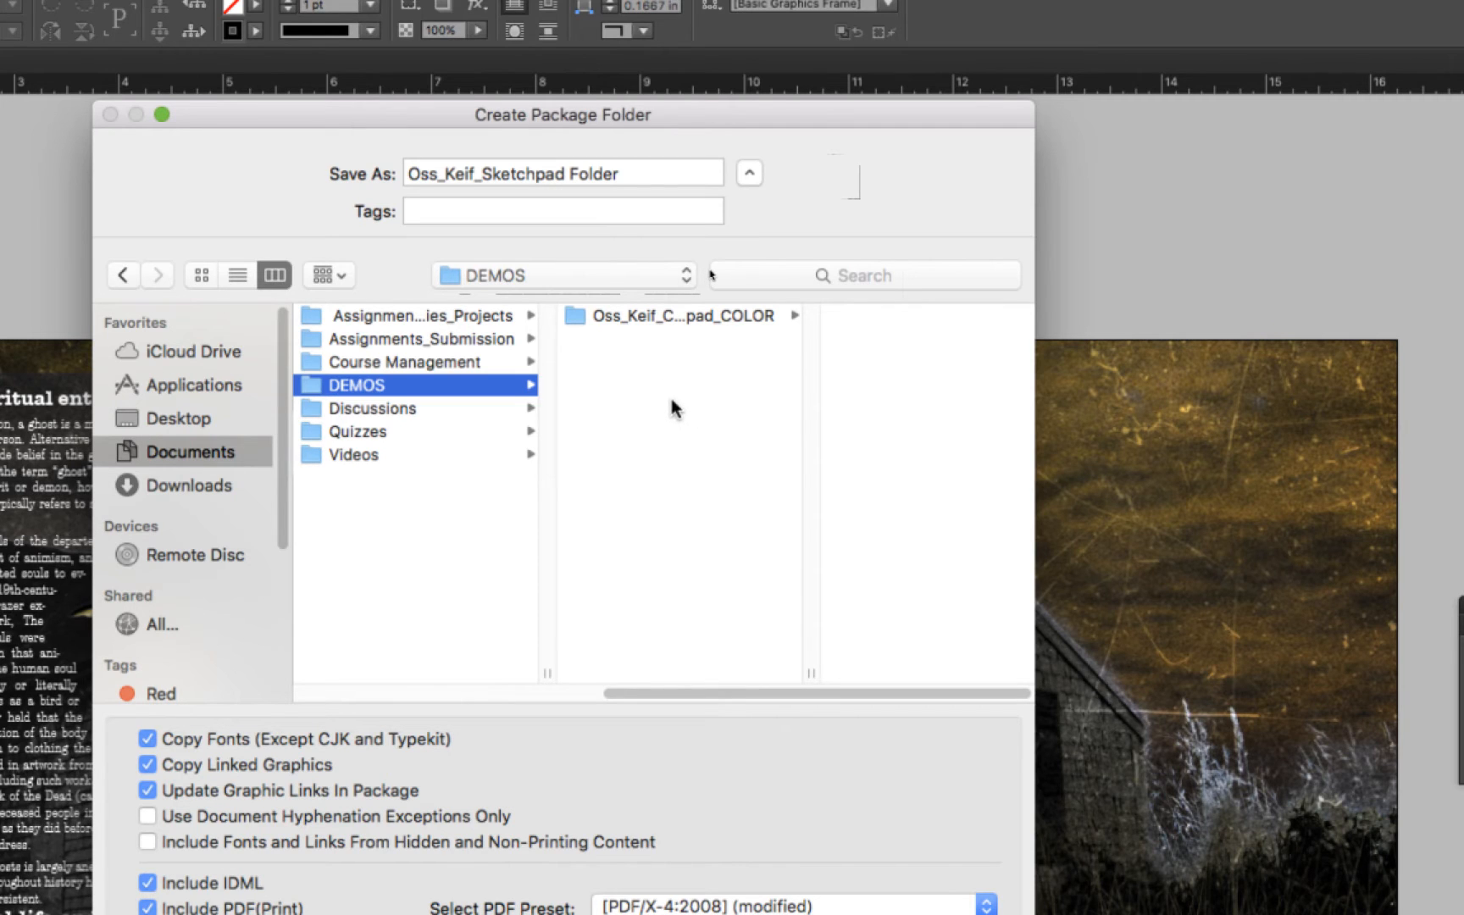
{"action": "left_click_drag", "start_coordinate": [673, 121], "coordinate": [673, 30]}
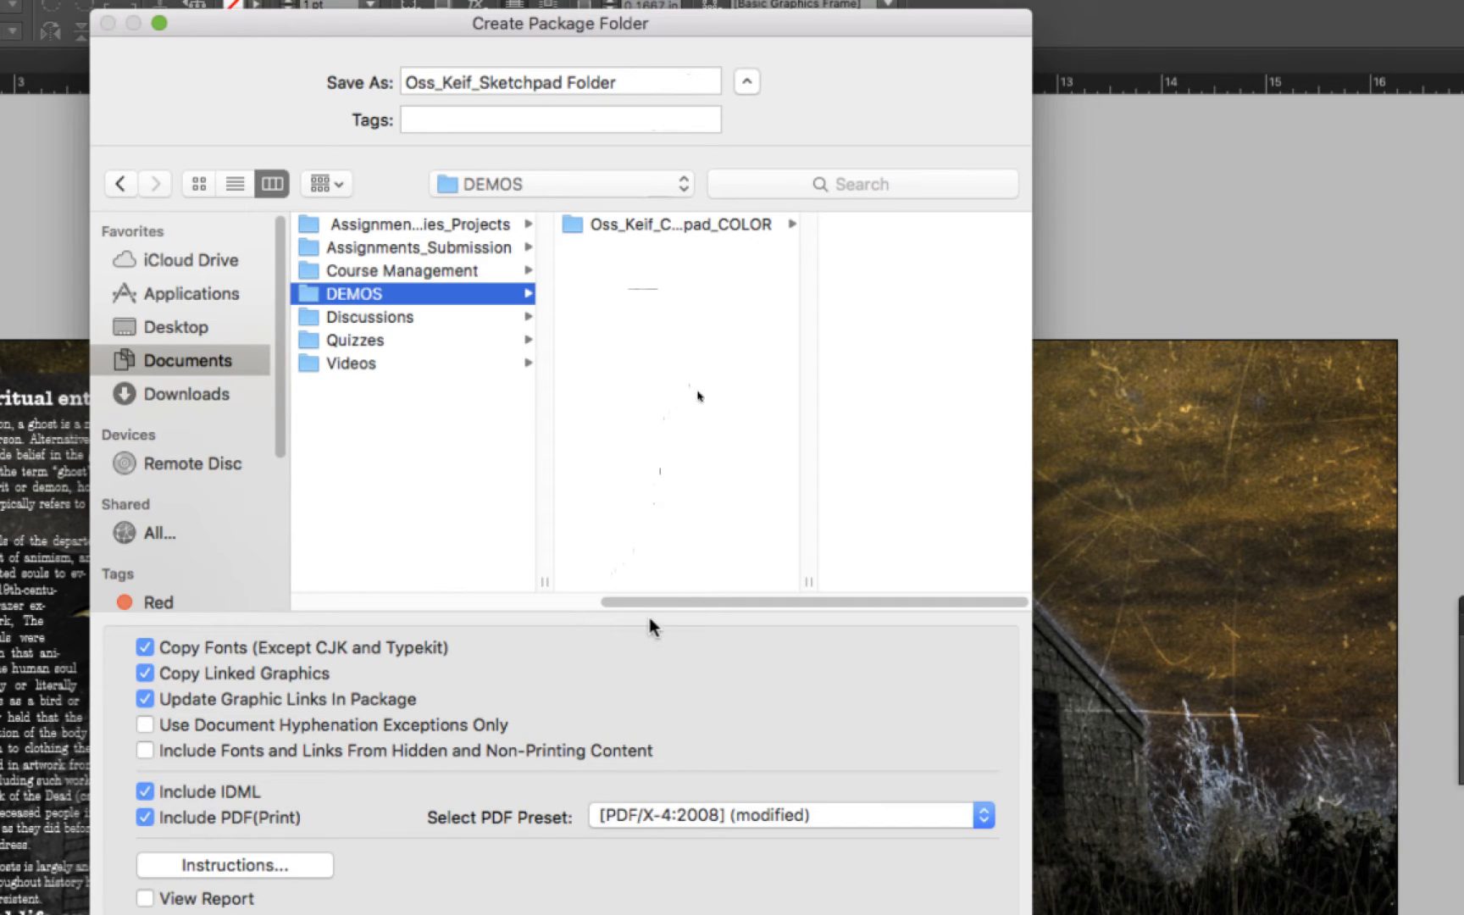
Create a new folder named Packaged_Files_For_Delivery inside DEMOS as the package destination
{"action": "key", "text": "super+shift+n"}
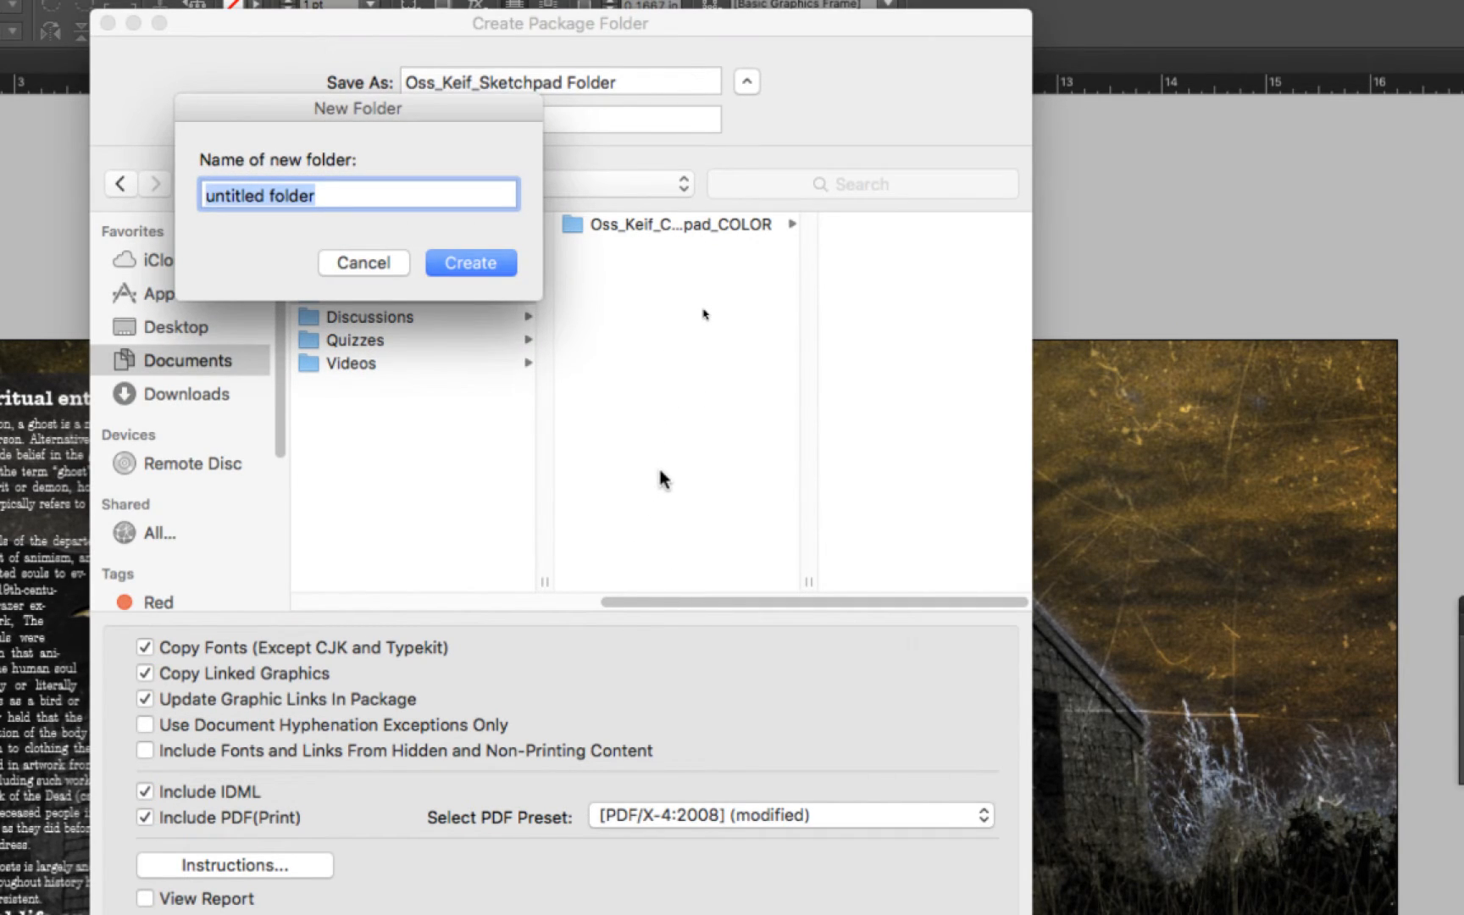
{"action": "type", "text": "Packaged"}
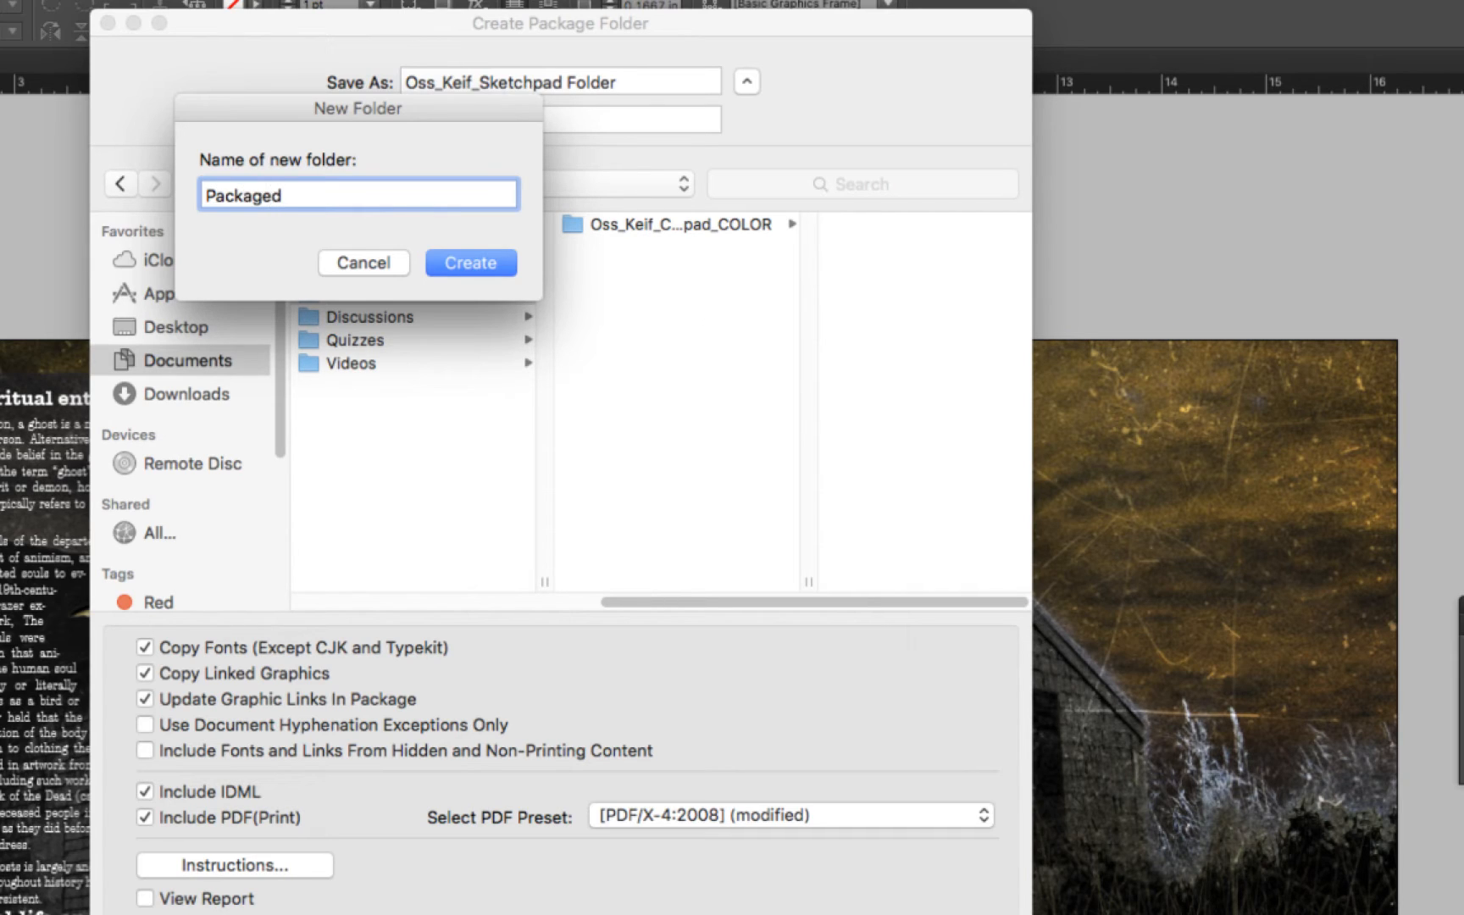
{"action": "type", "text": "_Files_For _Deliv"}
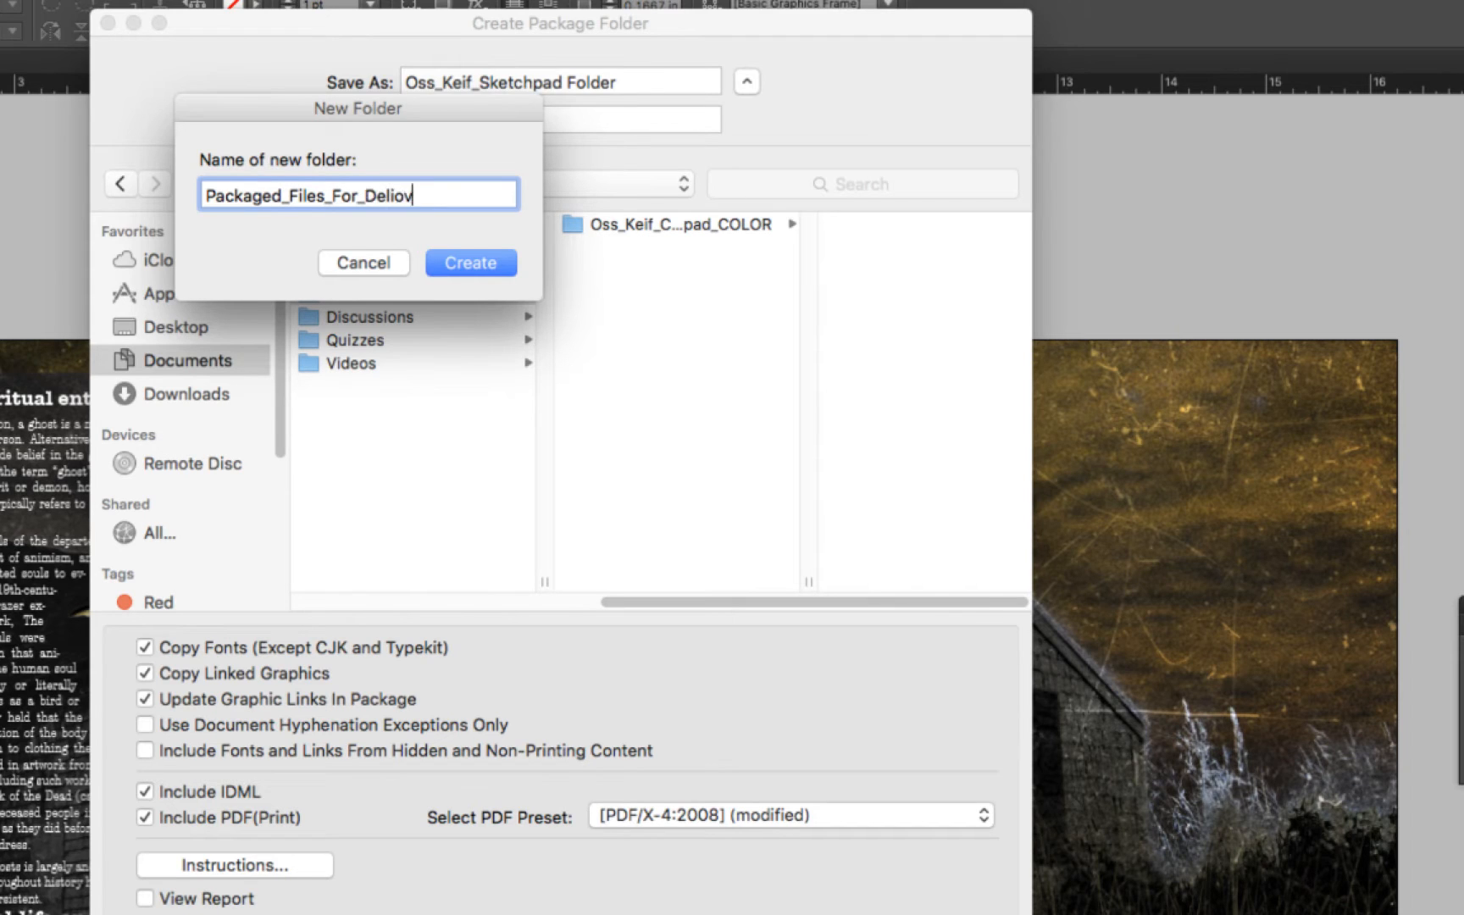
{"action": "key", "text": "BackSpace"}
{"action": "type", "text": "very"}
{"action": "key", "text": "Return"}
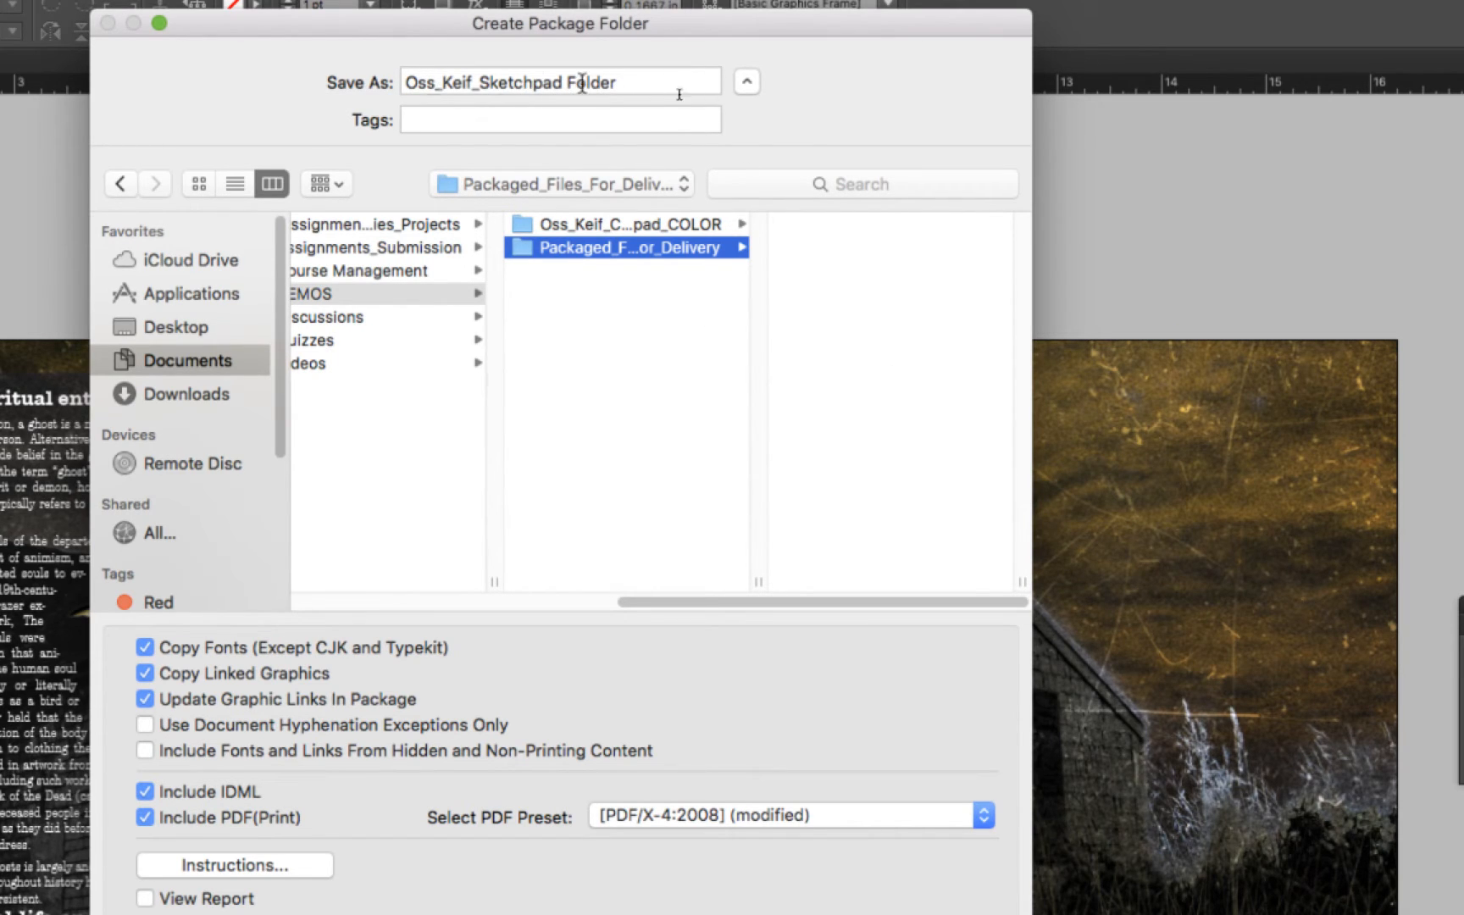
Edit the package folder name: insert CMG141_001_ before Sketchpad, replace the space before Folder with an underscore, and append _COLOR
{"action": "left_click", "coordinate": [477, 82]}
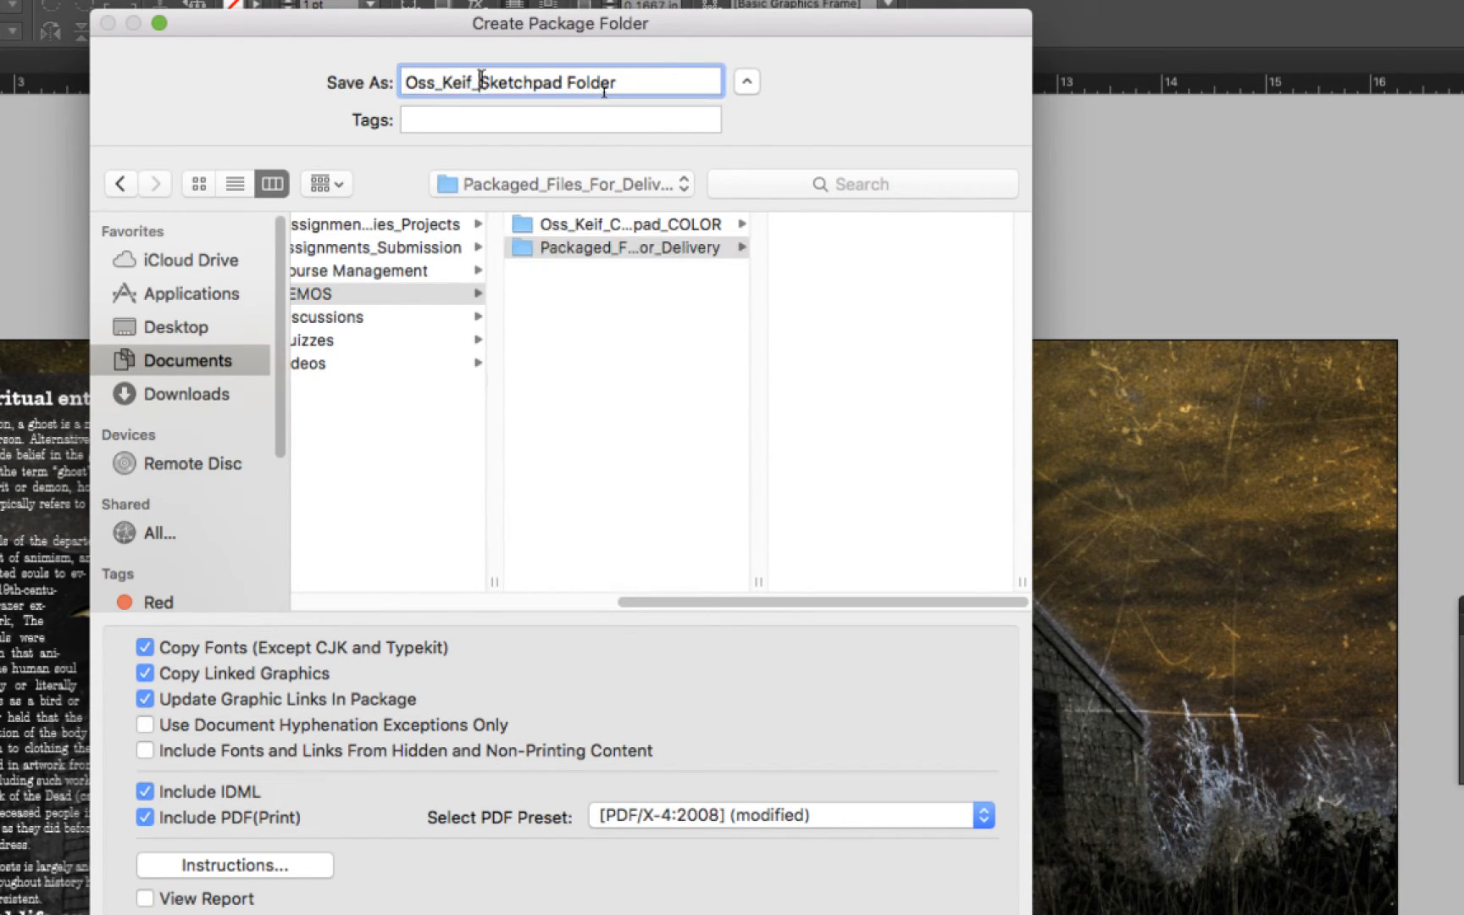
{"action": "type", "text": "CMG141"}
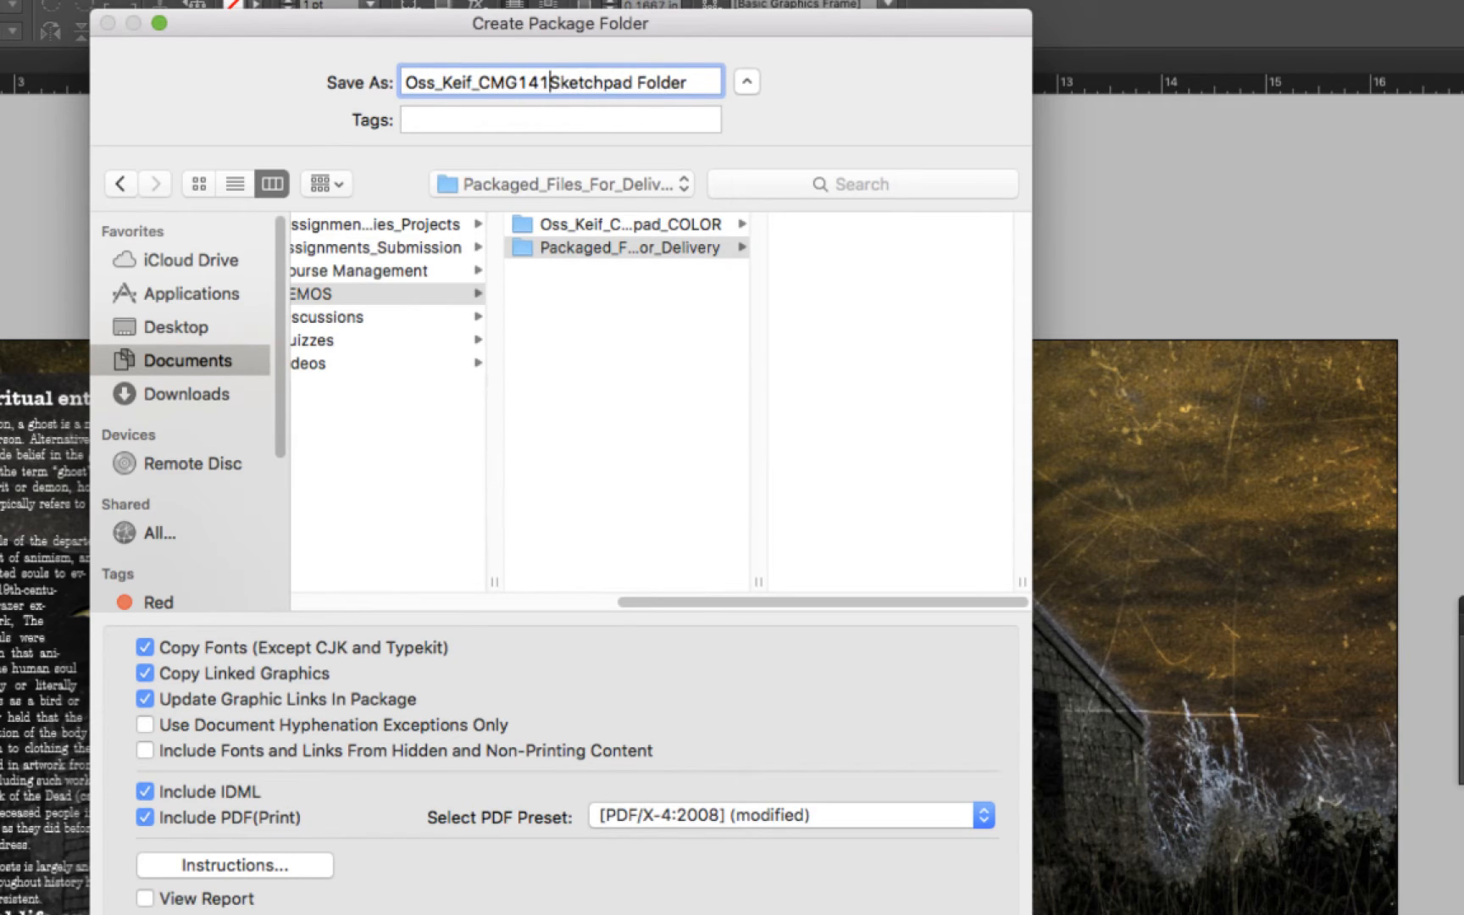
{"action": "type", "text": "_001"}
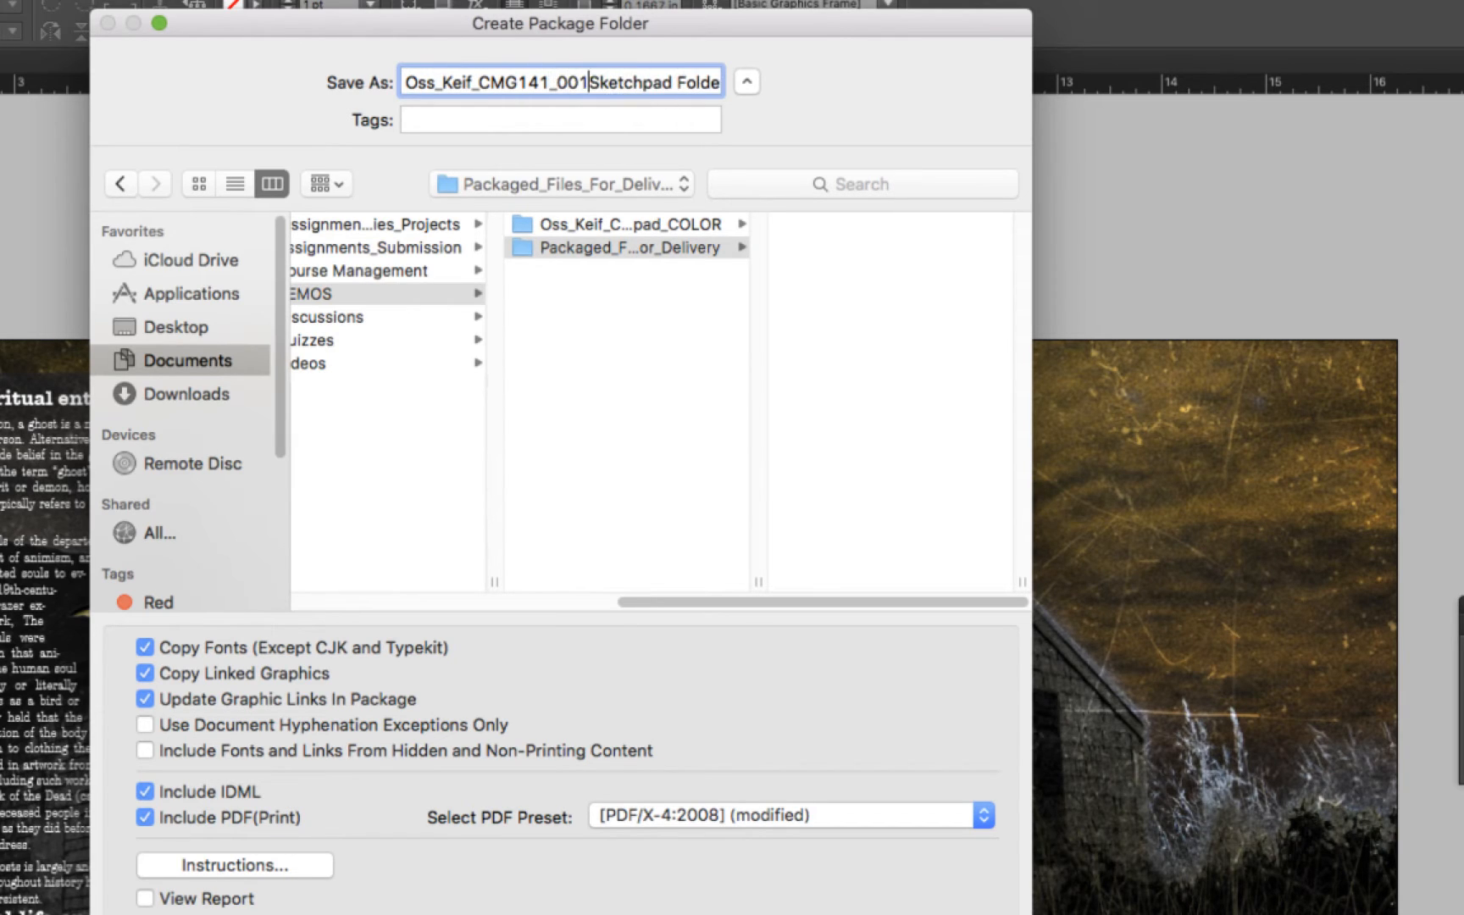
{"action": "type", "text": "_"}
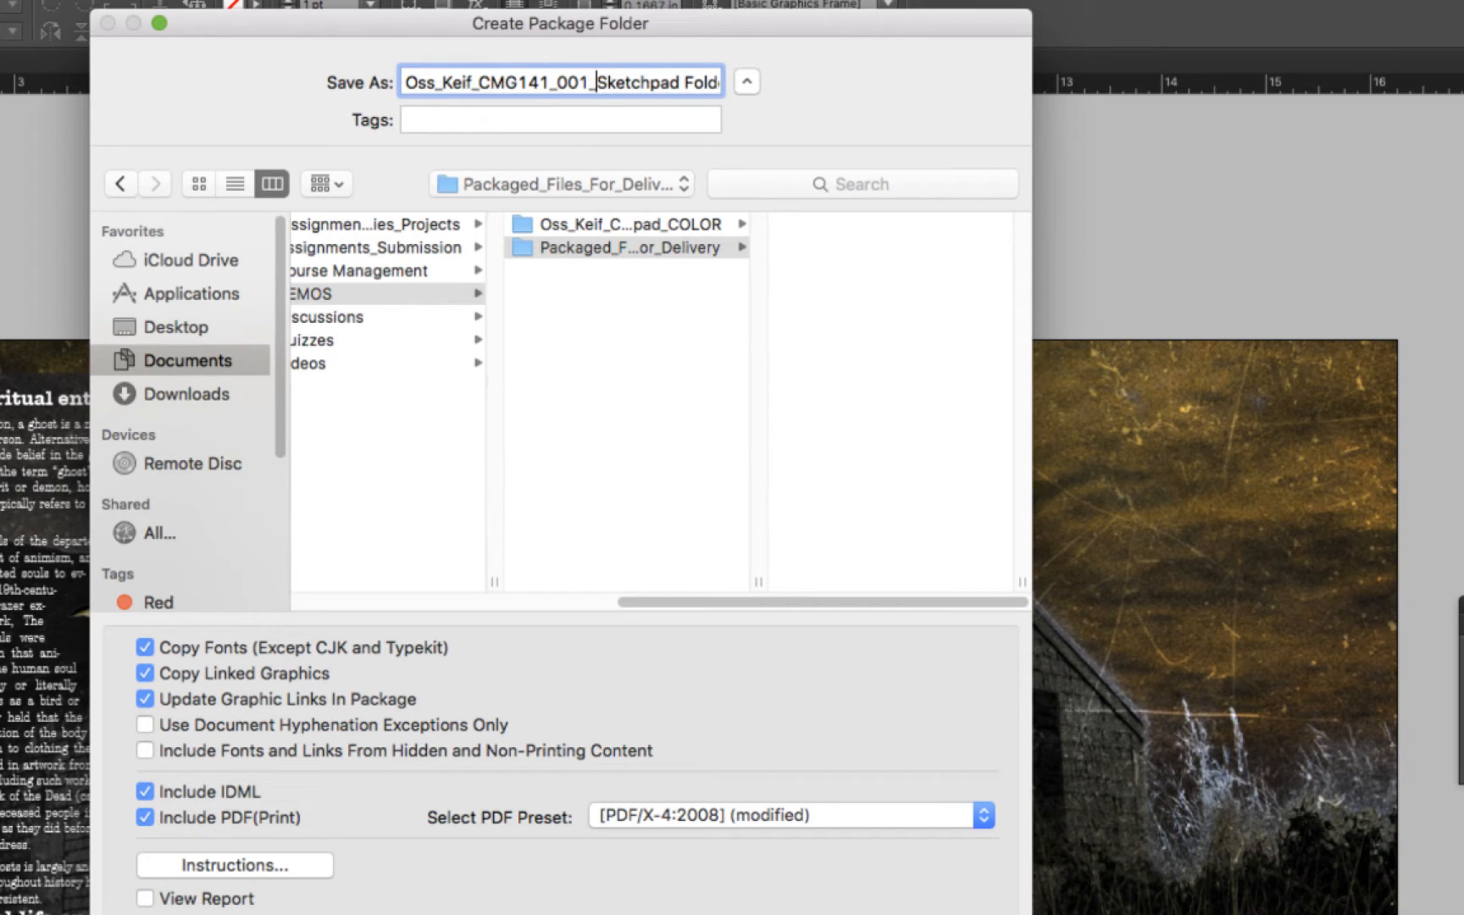
{"action": "left_click_drag", "start_coordinate": [684, 82], "coordinate": [790, 92]}
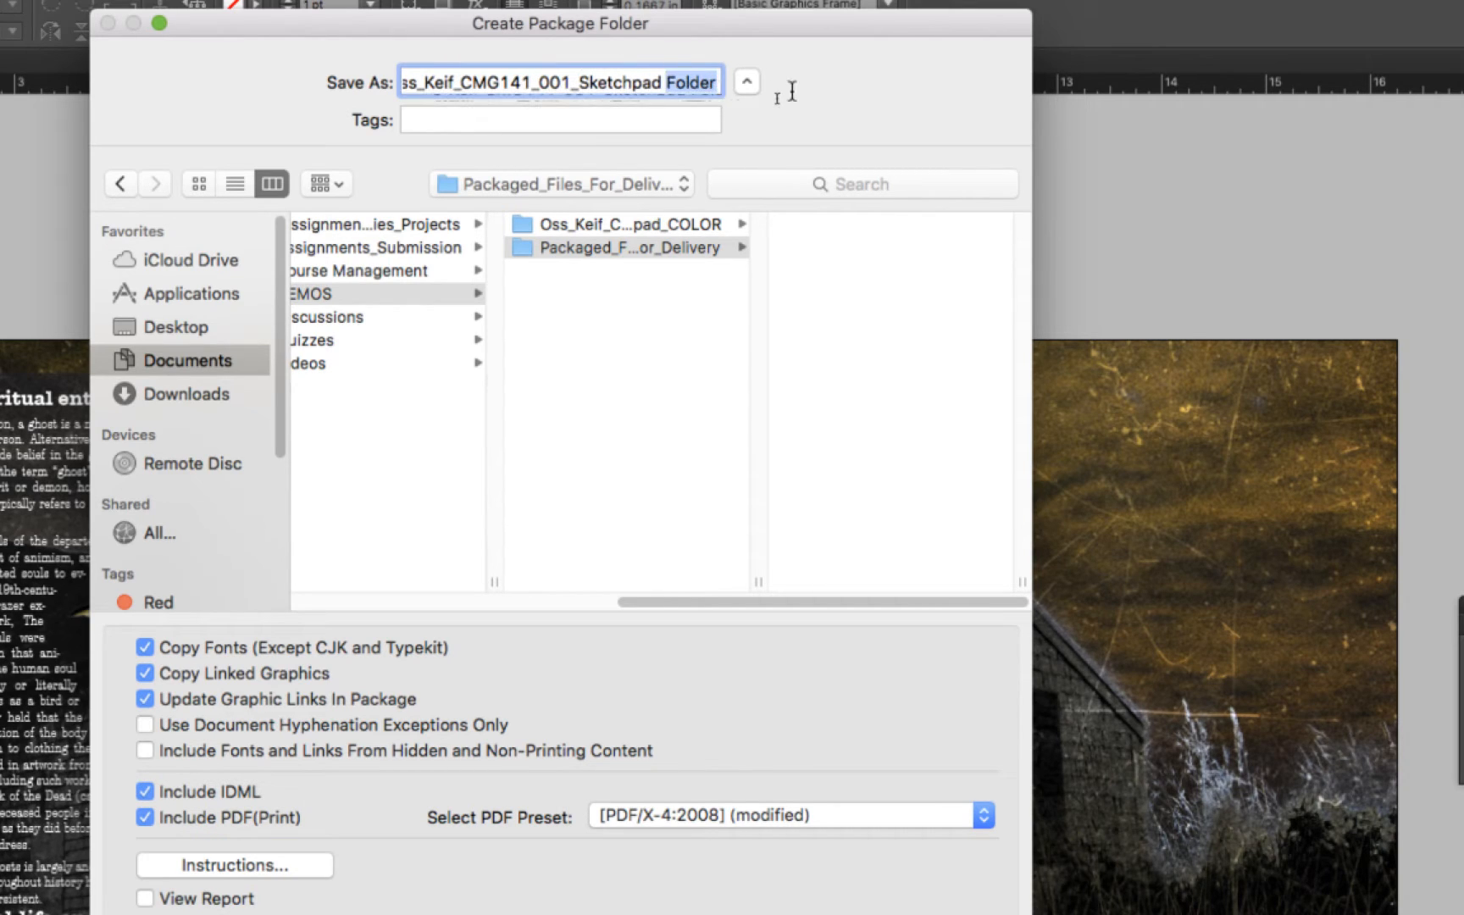
{"action": "left_click", "coordinate": [668, 82]}
{"action": "key", "text": "BackSpace"}
{"action": "type", "text": "_"}
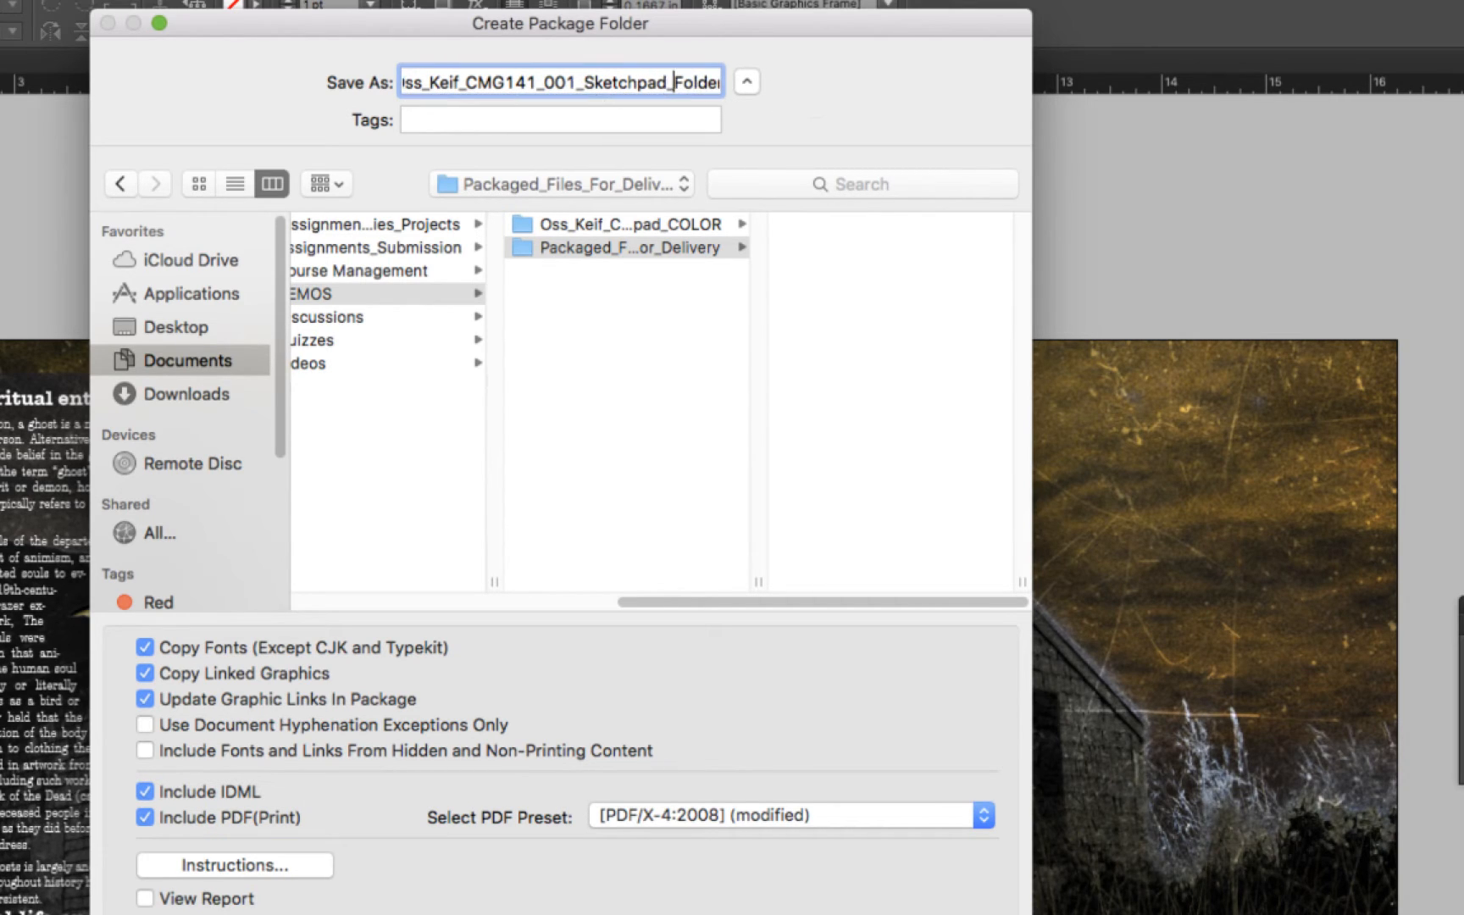
{"action": "left_click_drag", "start_coordinate": [693, 83], "coordinate": [811, 86]}
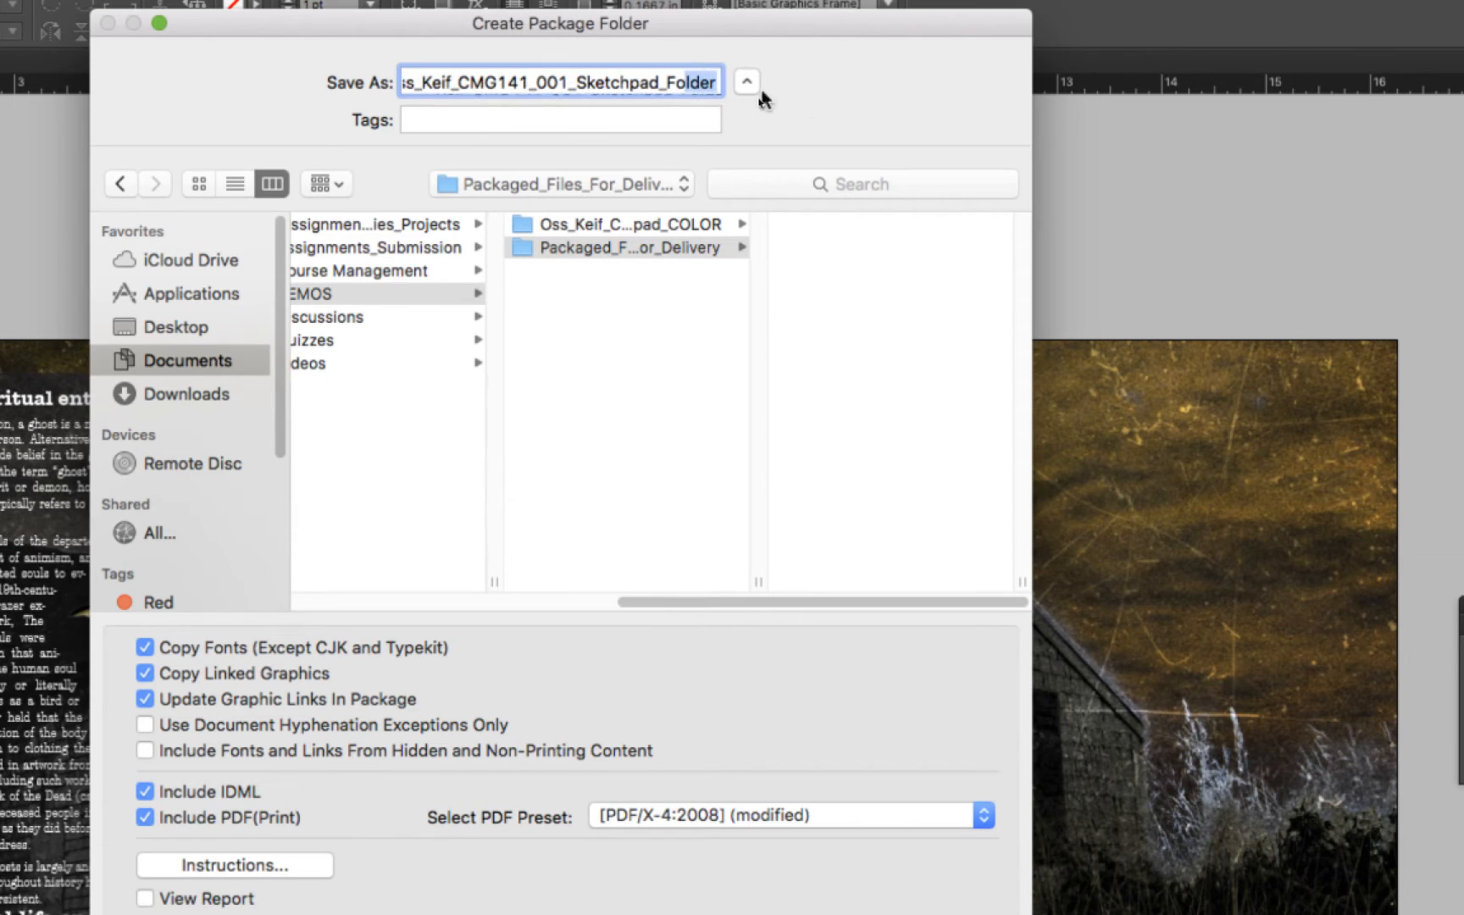
{"action": "key", "text": "Right"}
{"action": "type", "text": "_"}
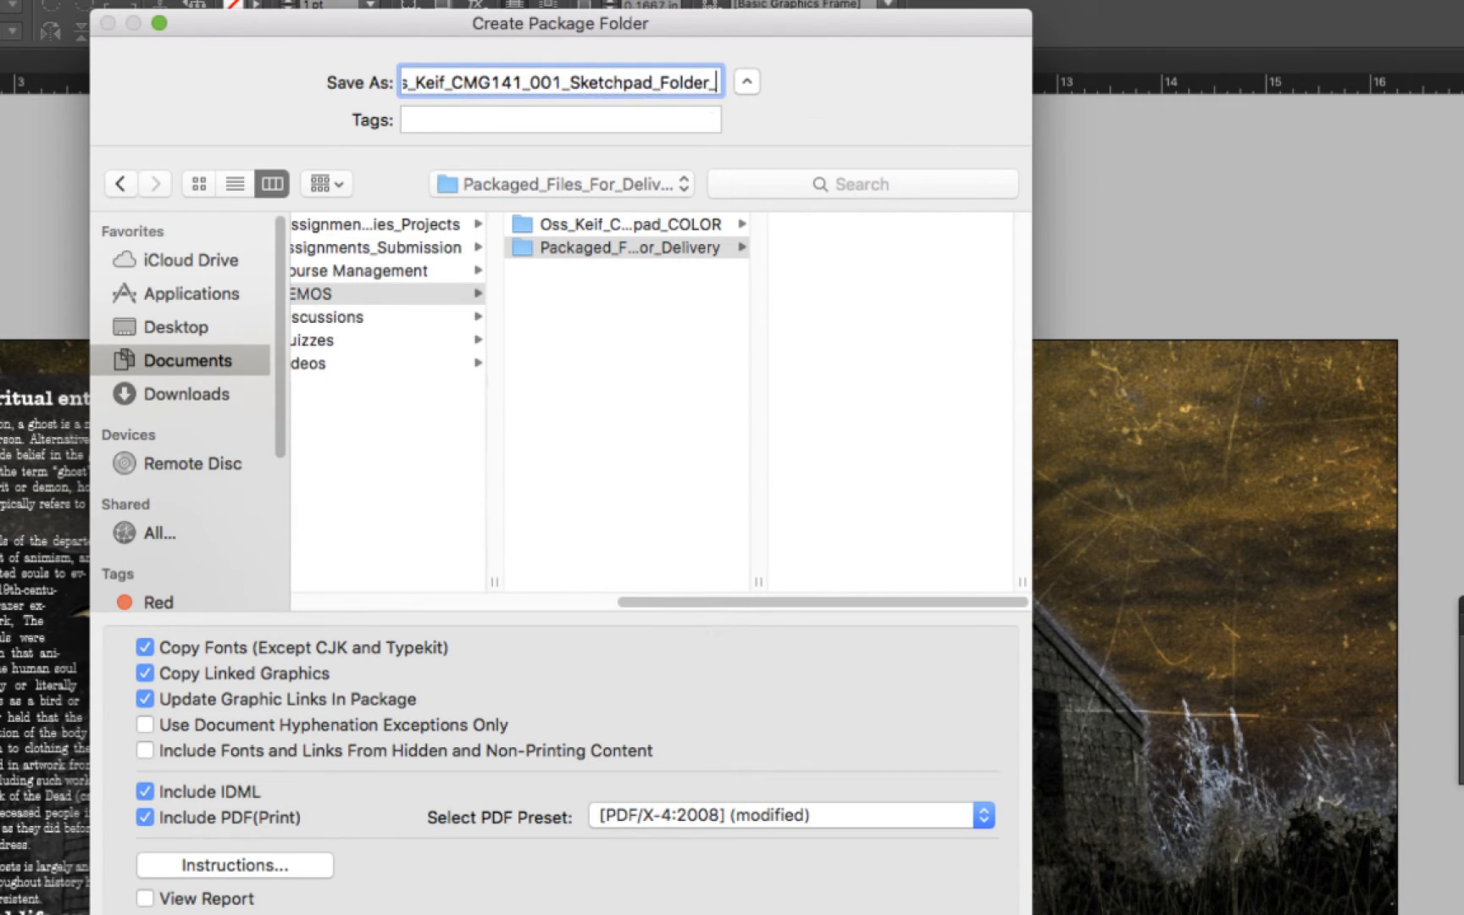
{"action": "type", "text": "COLOR"}
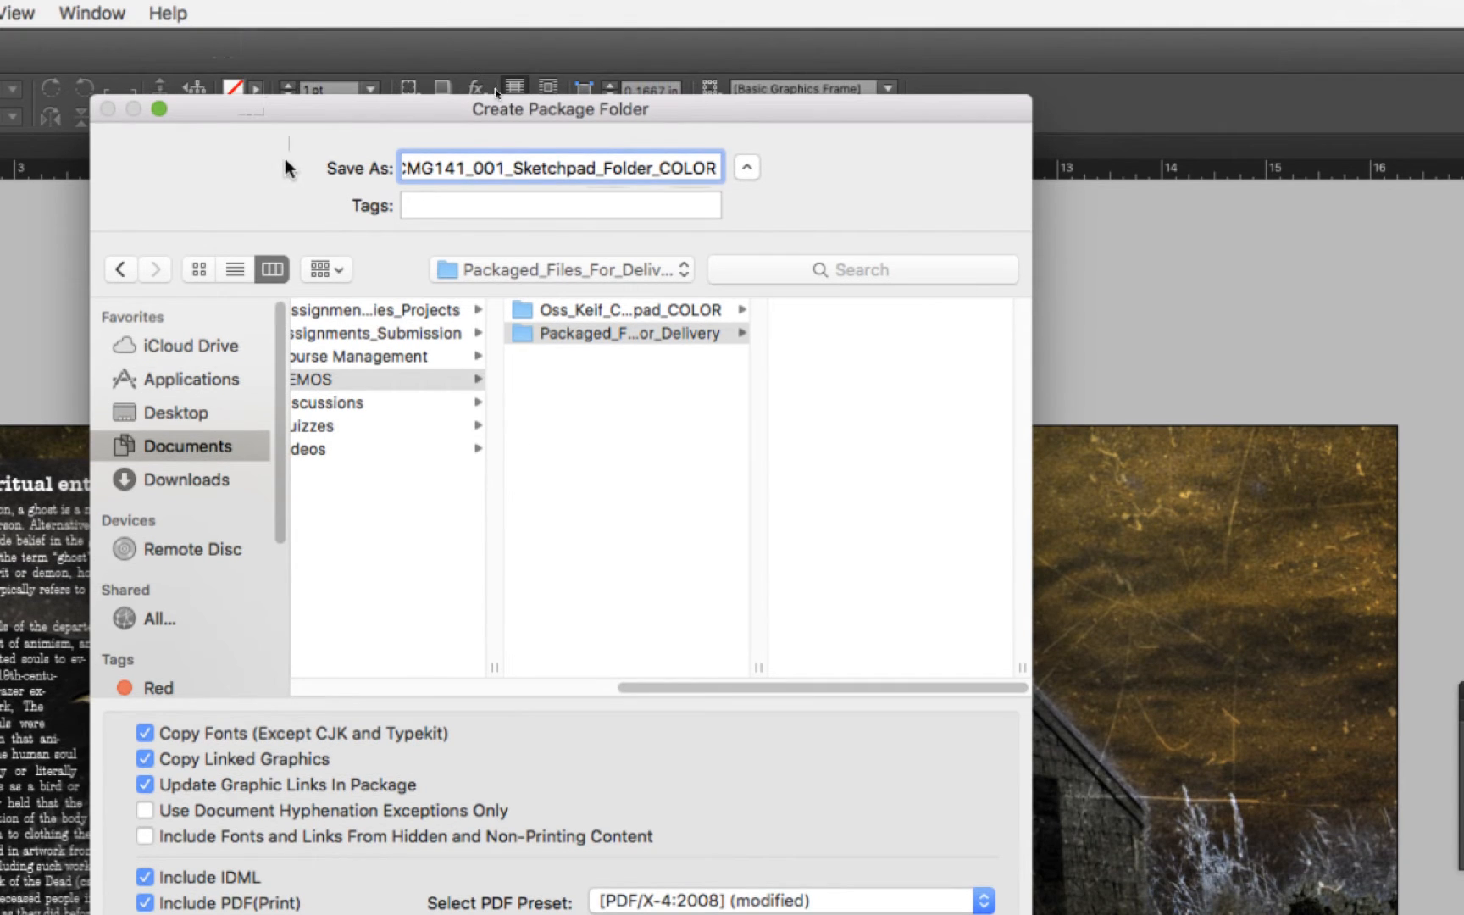
Exclude the IDML and print PDF, then create the package and accept the font licensing warning
{"action": "left_click_drag", "start_coordinate": [290, 24], "coordinate": [347, 25]}
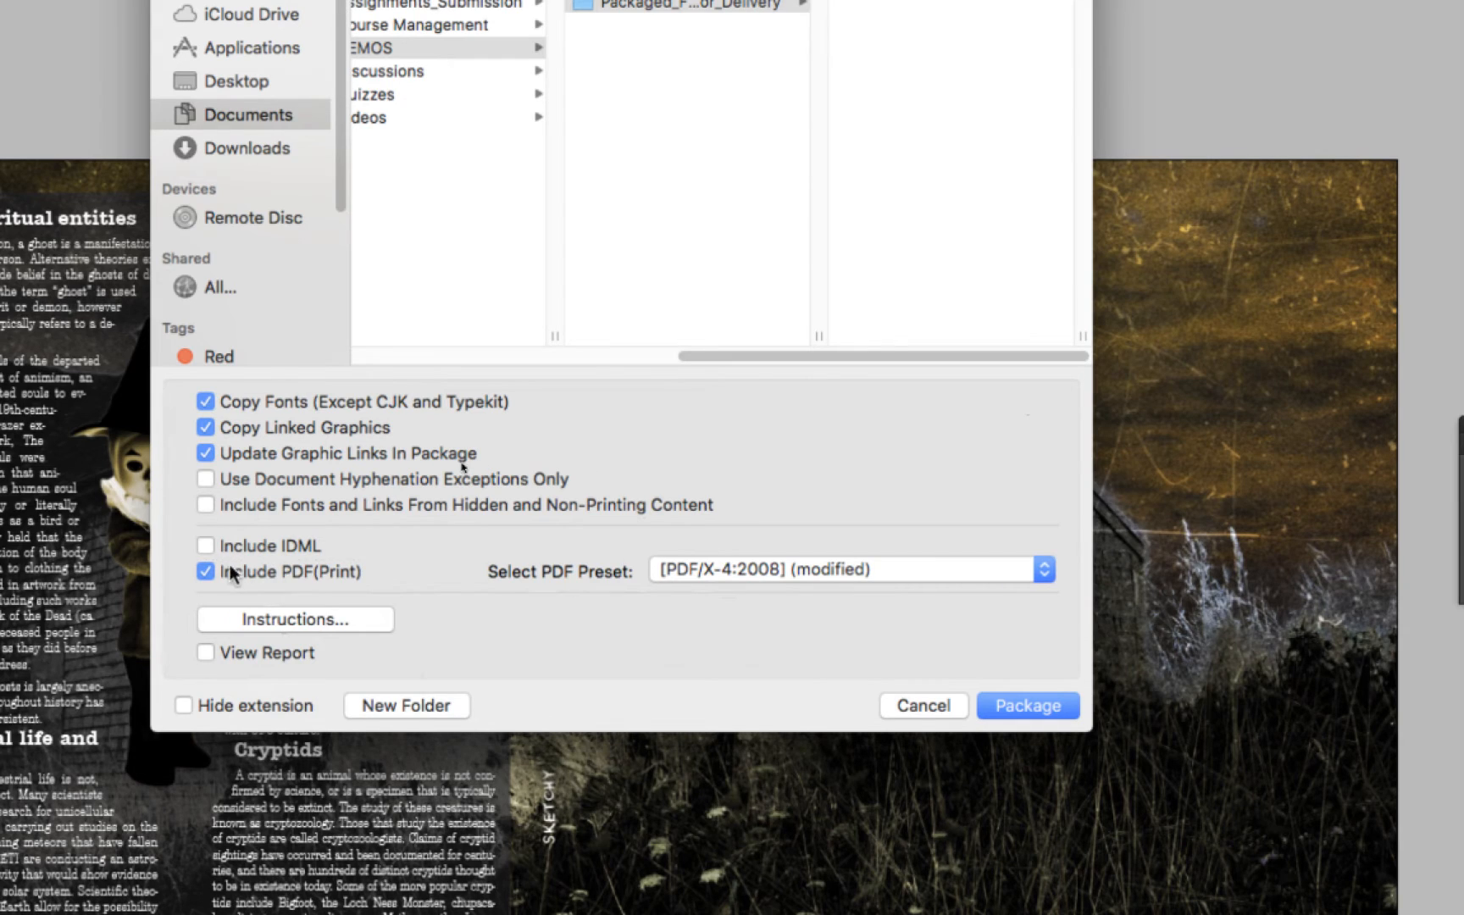
{"action": "left_click", "coordinate": [206, 570]}
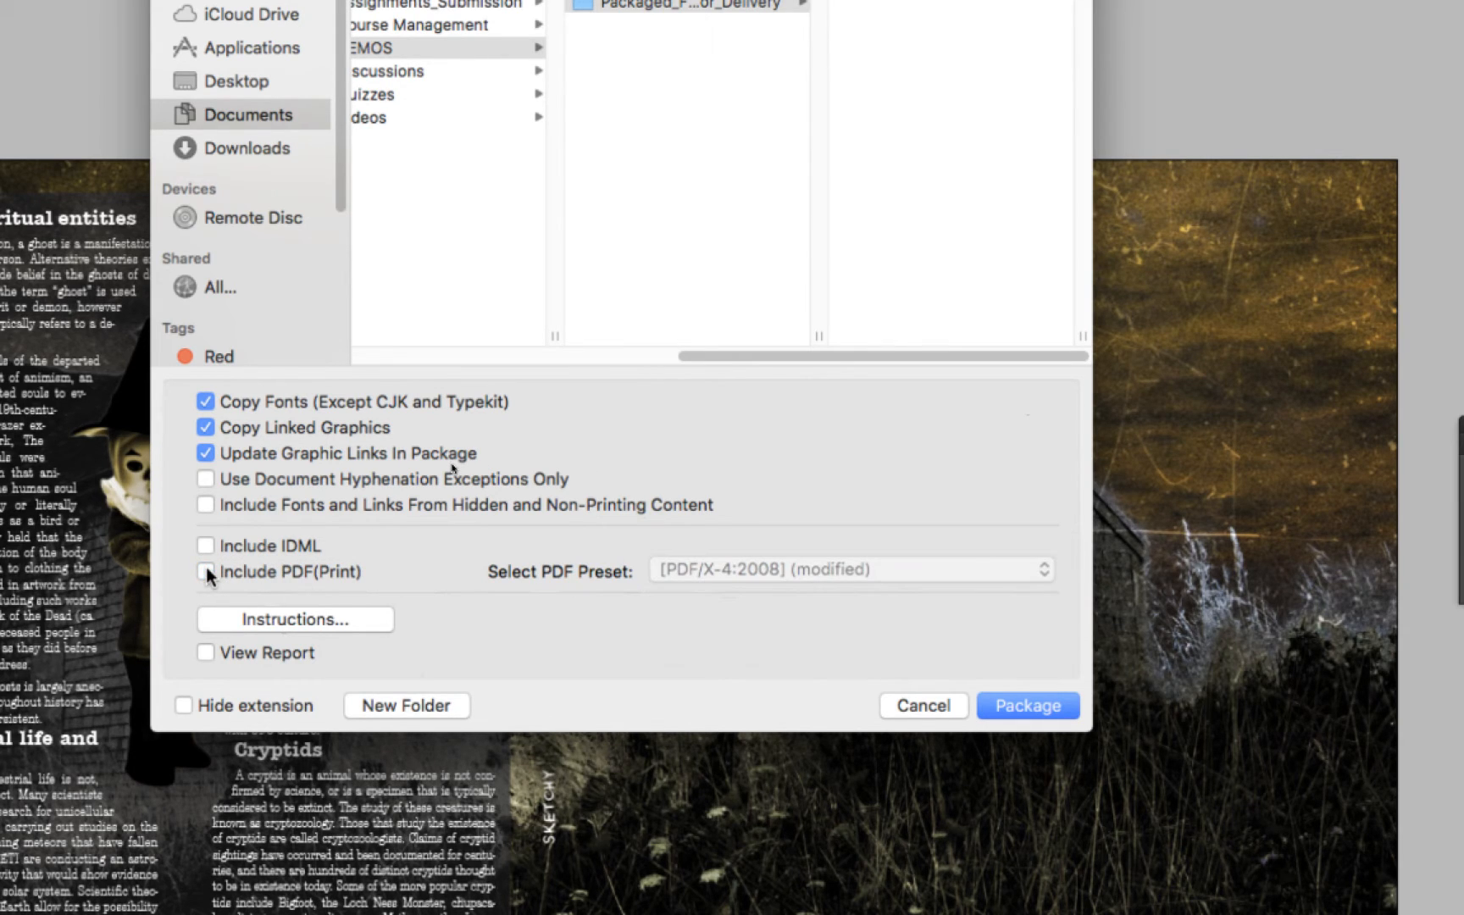
{"action": "left_click", "coordinate": [1037, 705]}
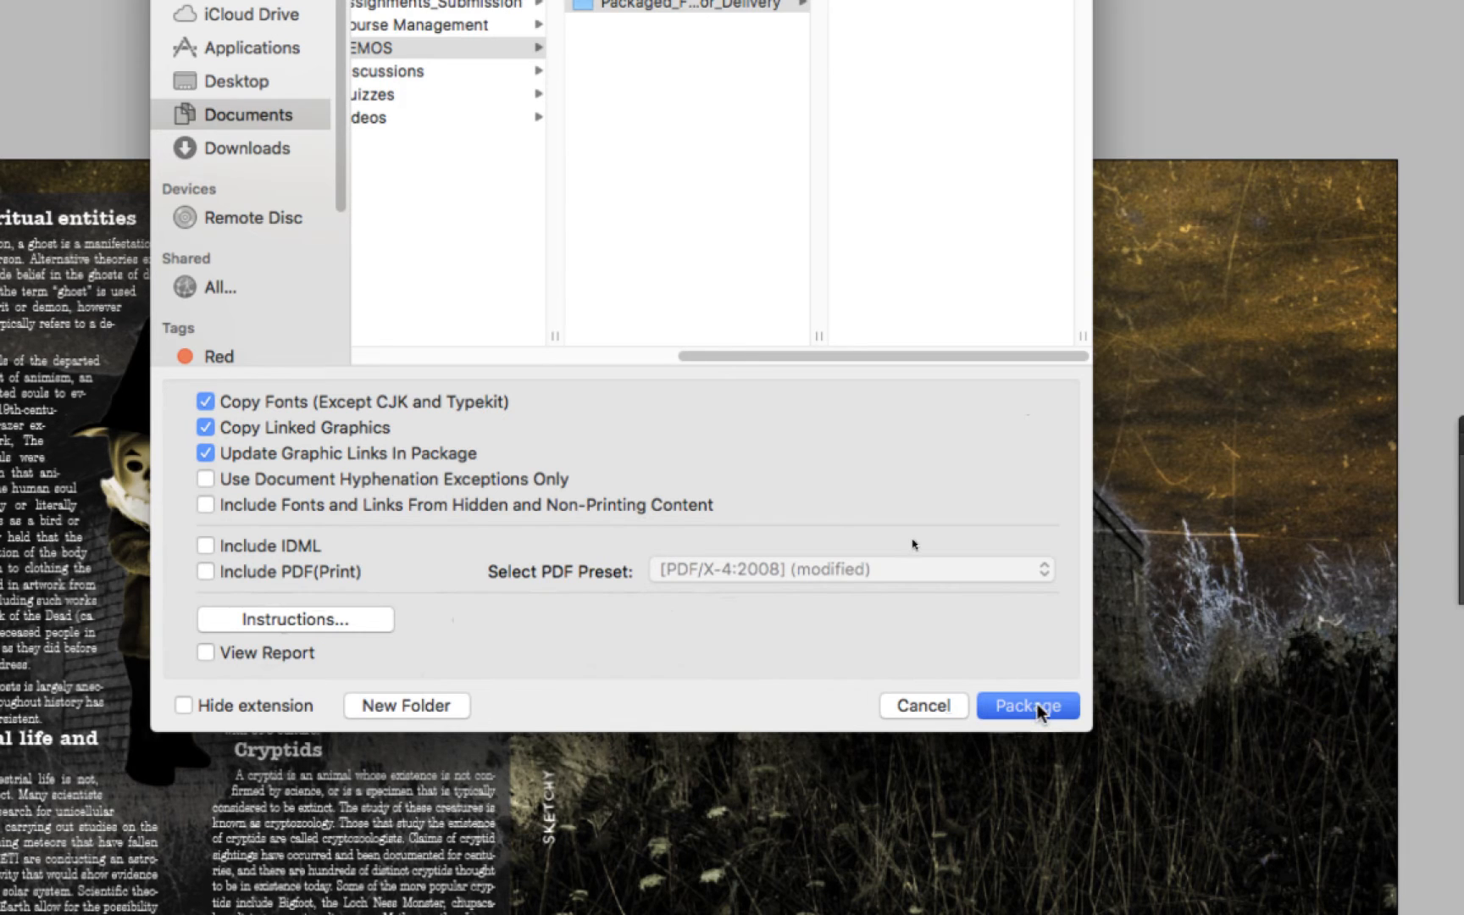
{"action": "left_click_drag", "start_coordinate": [805, 395], "coordinate": [667, 285]}
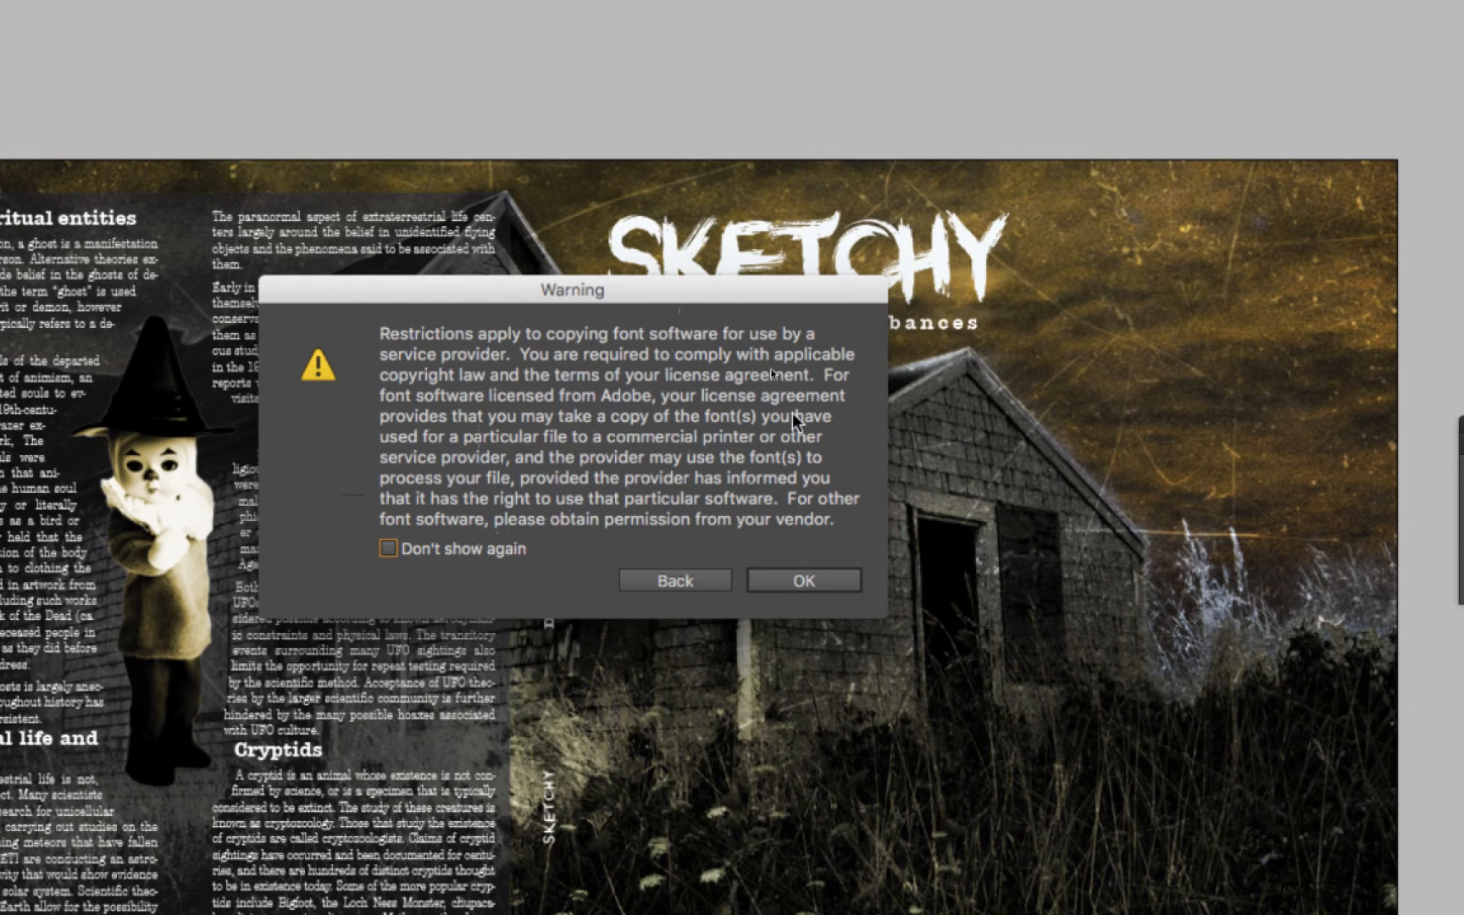
{"action": "left_click", "coordinate": [812, 579]}
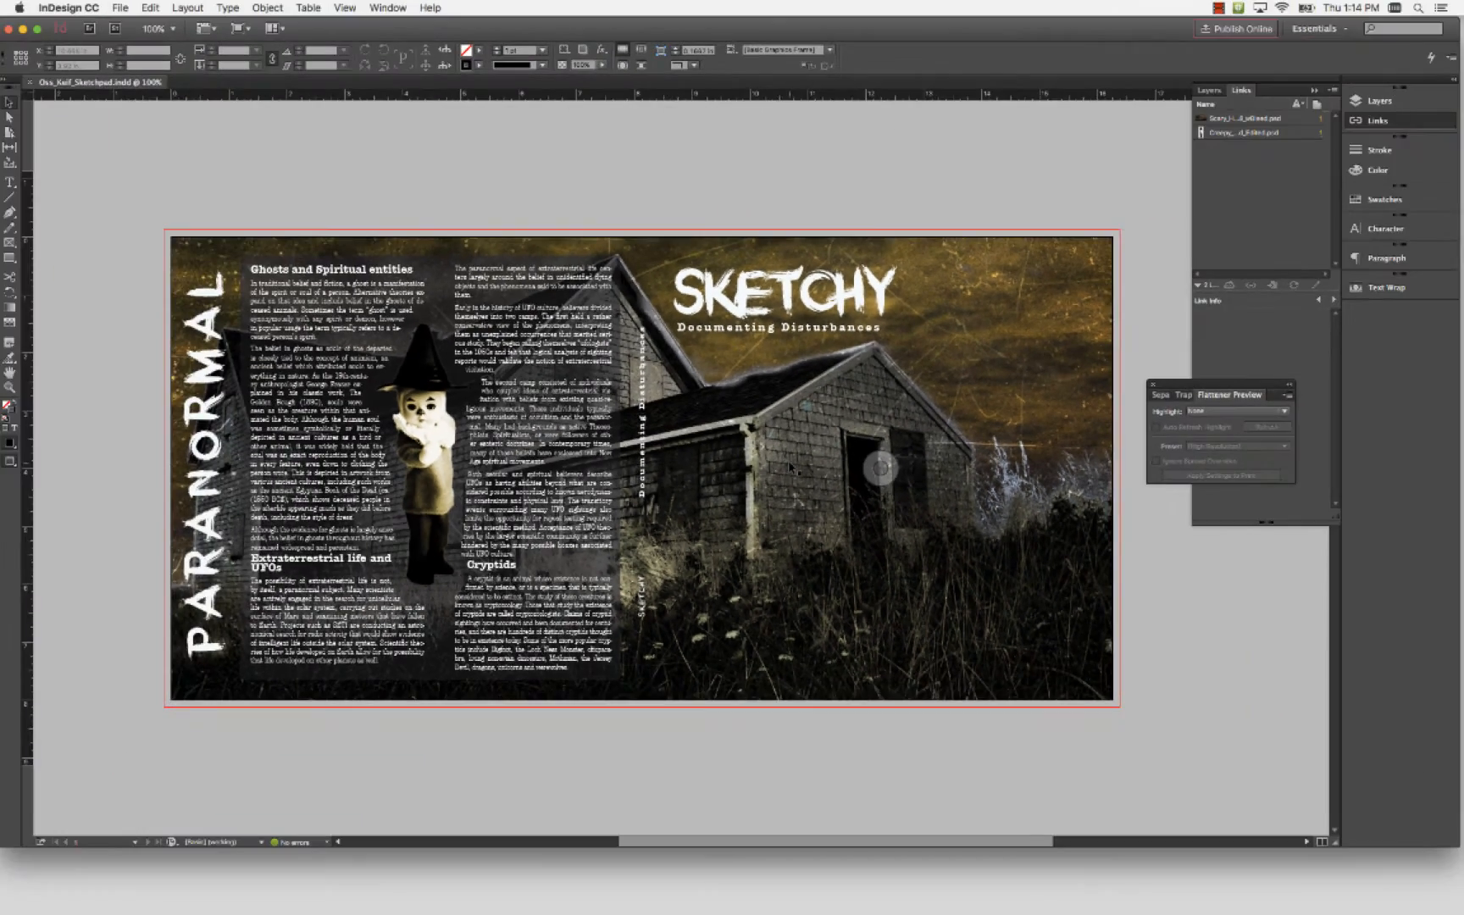
Switch to Finder and open the packaged Sketchpad folder inside DEMOS, Packaged_Files_For_Delivery
{"action": "key", "text": "ctrl+Up"}
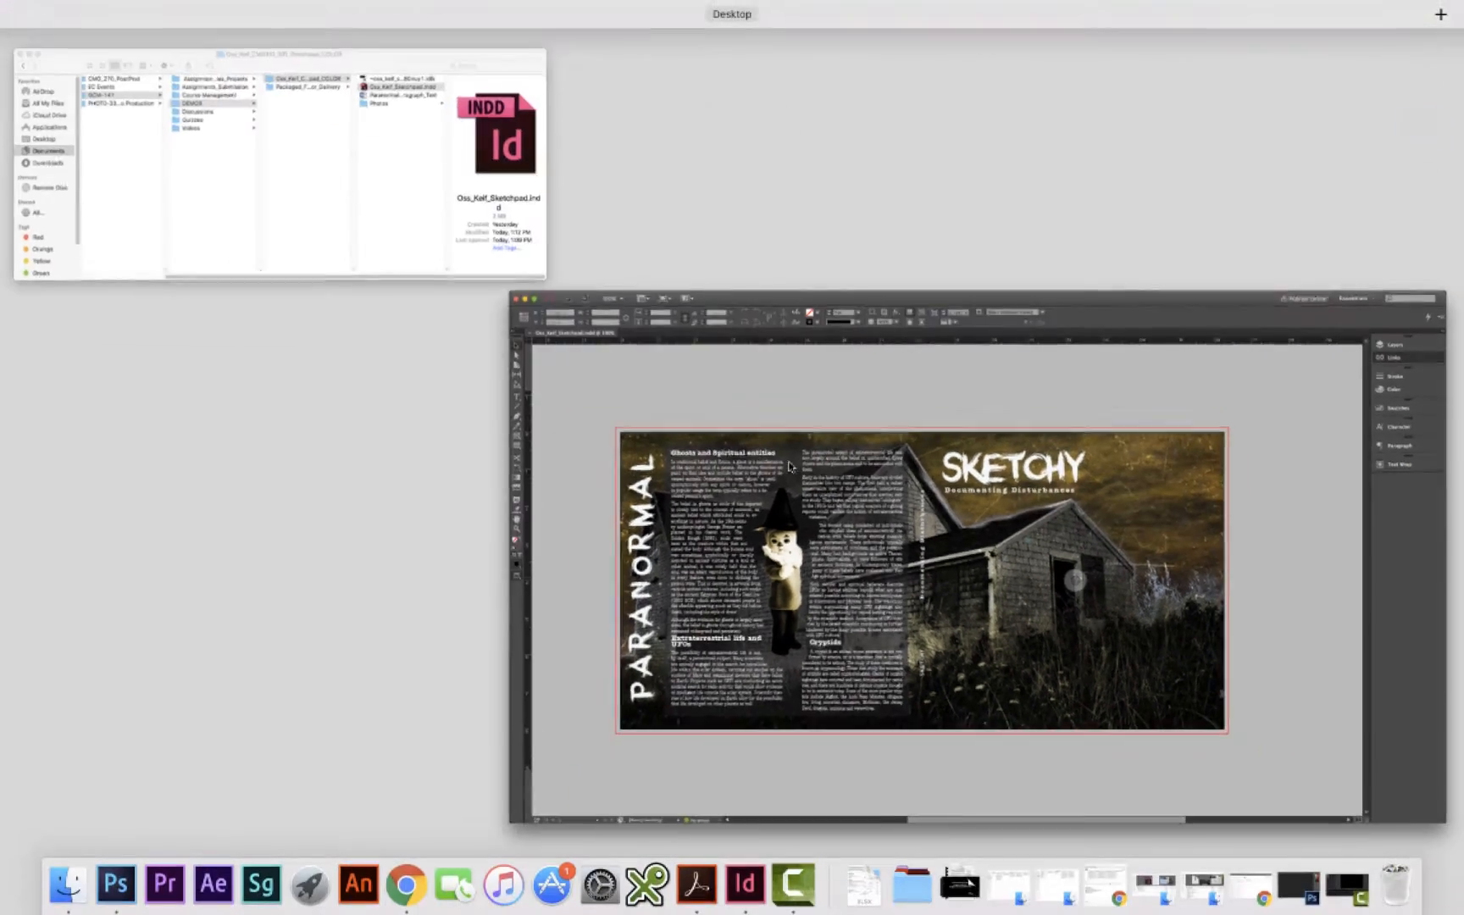
{"action": "left_click", "coordinate": [340, 268]}
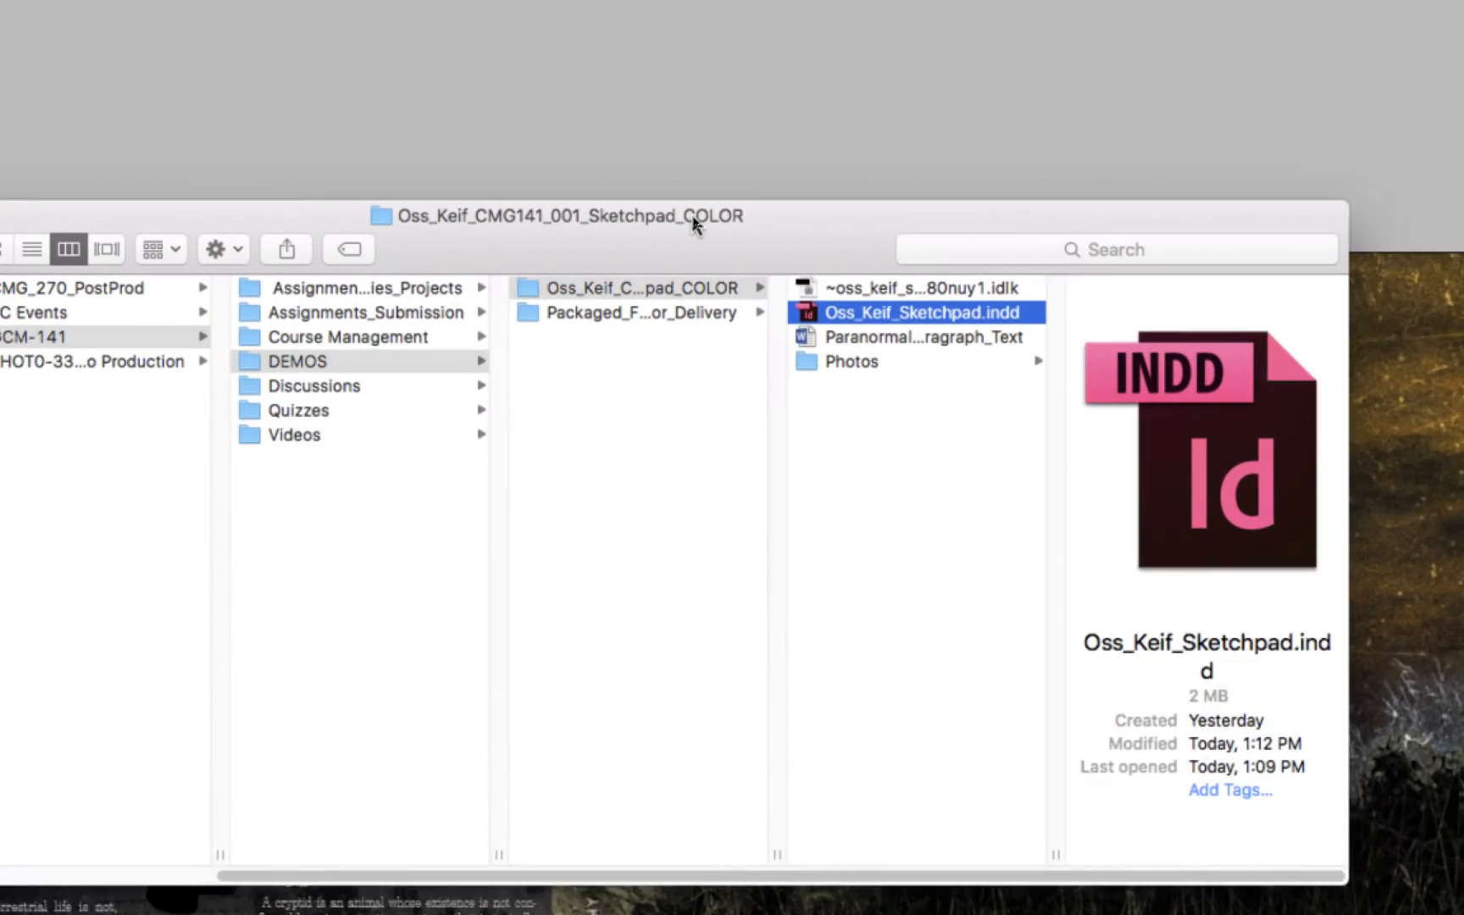
{"action": "left_click", "coordinate": [663, 331]}
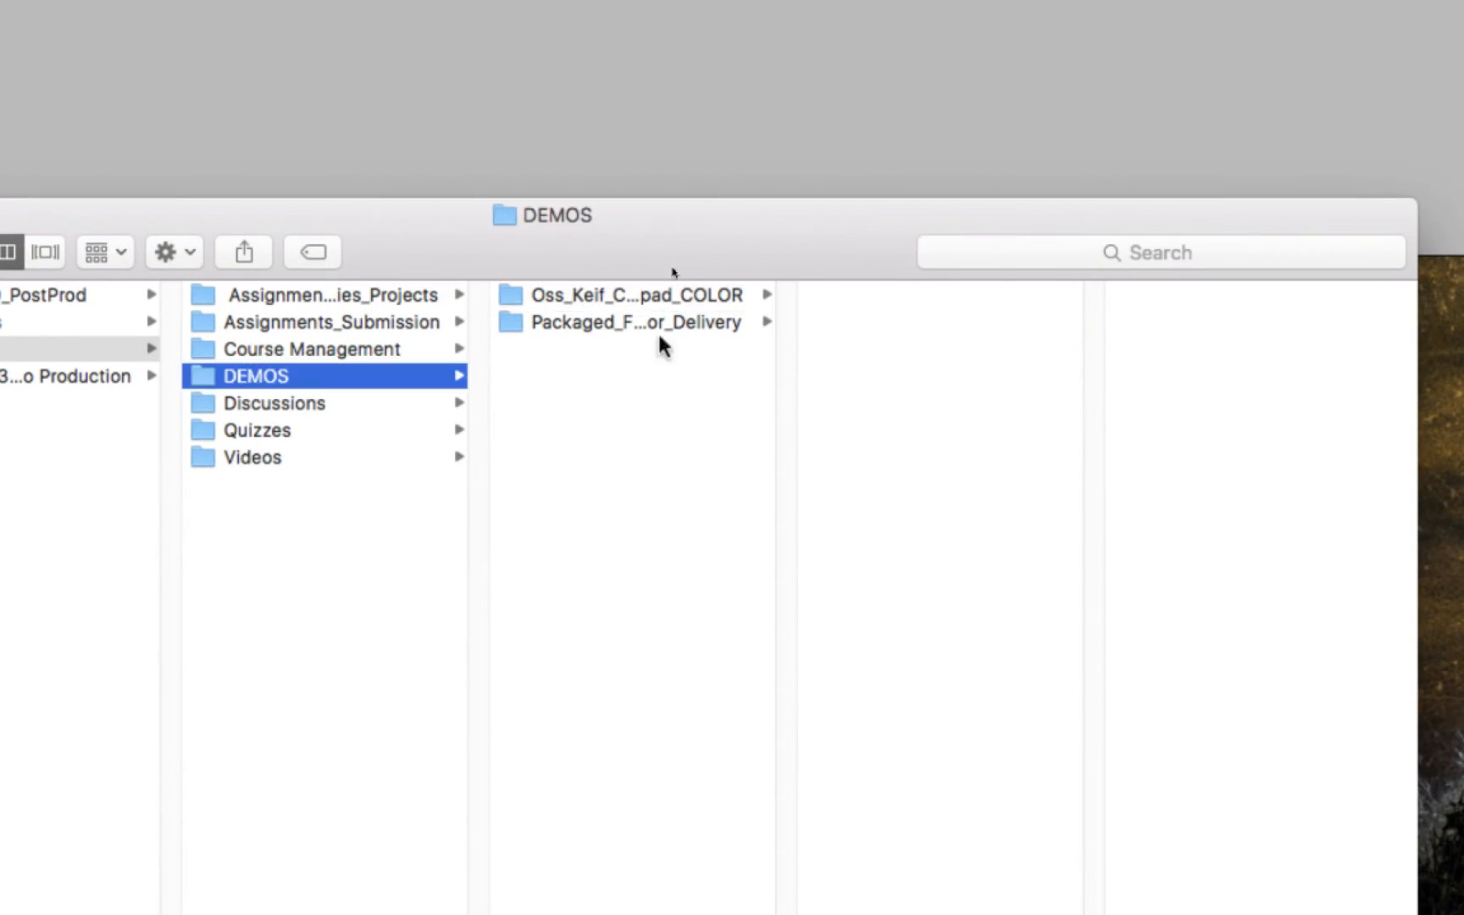
{"action": "left_click", "coordinate": [648, 291]}
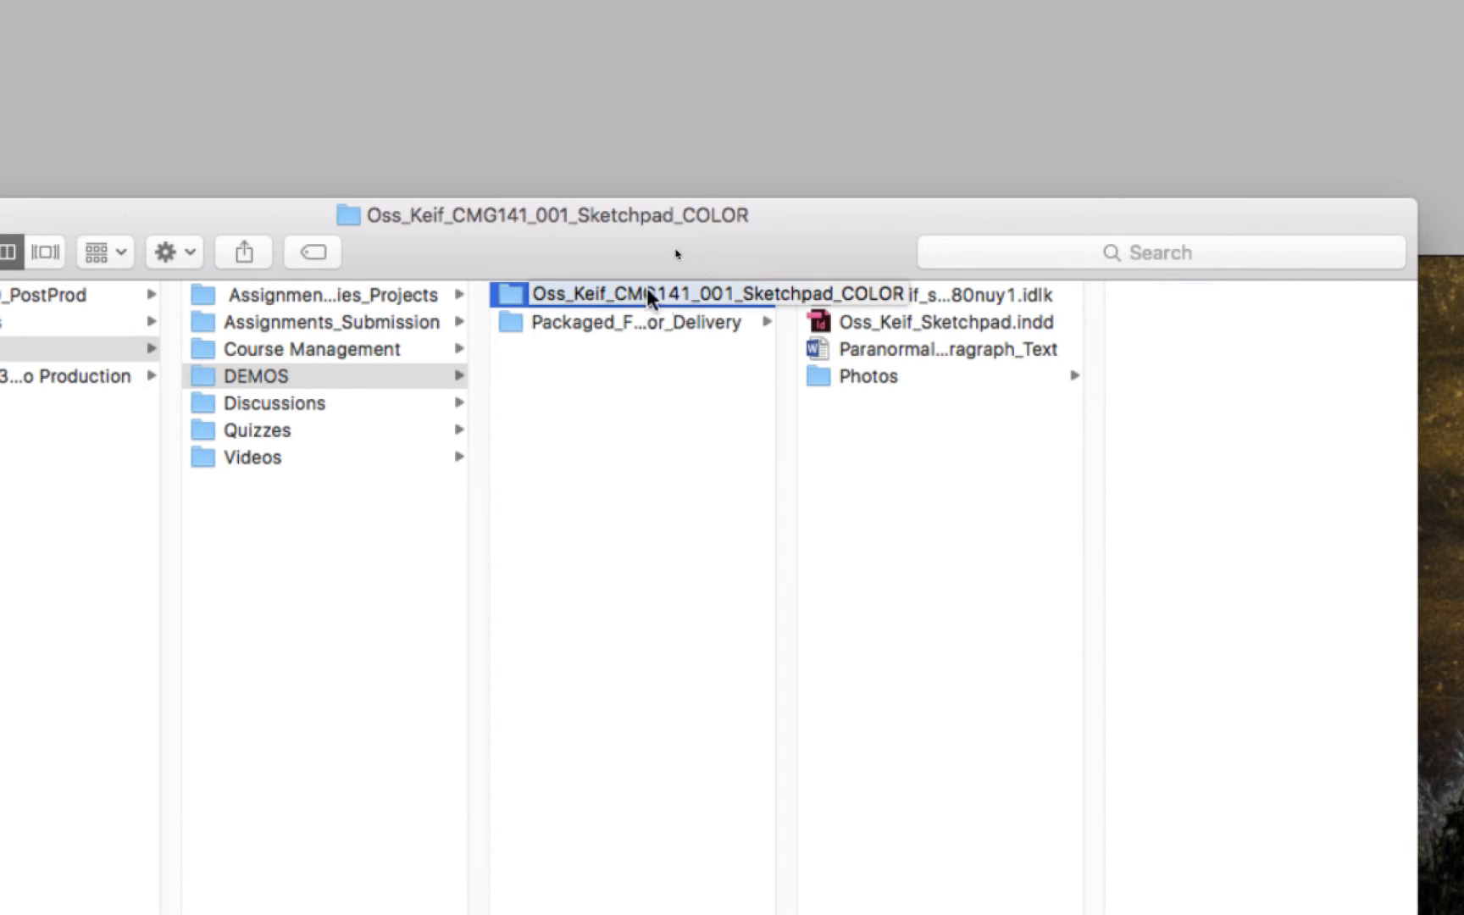
{"action": "left_click", "coordinate": [627, 323]}
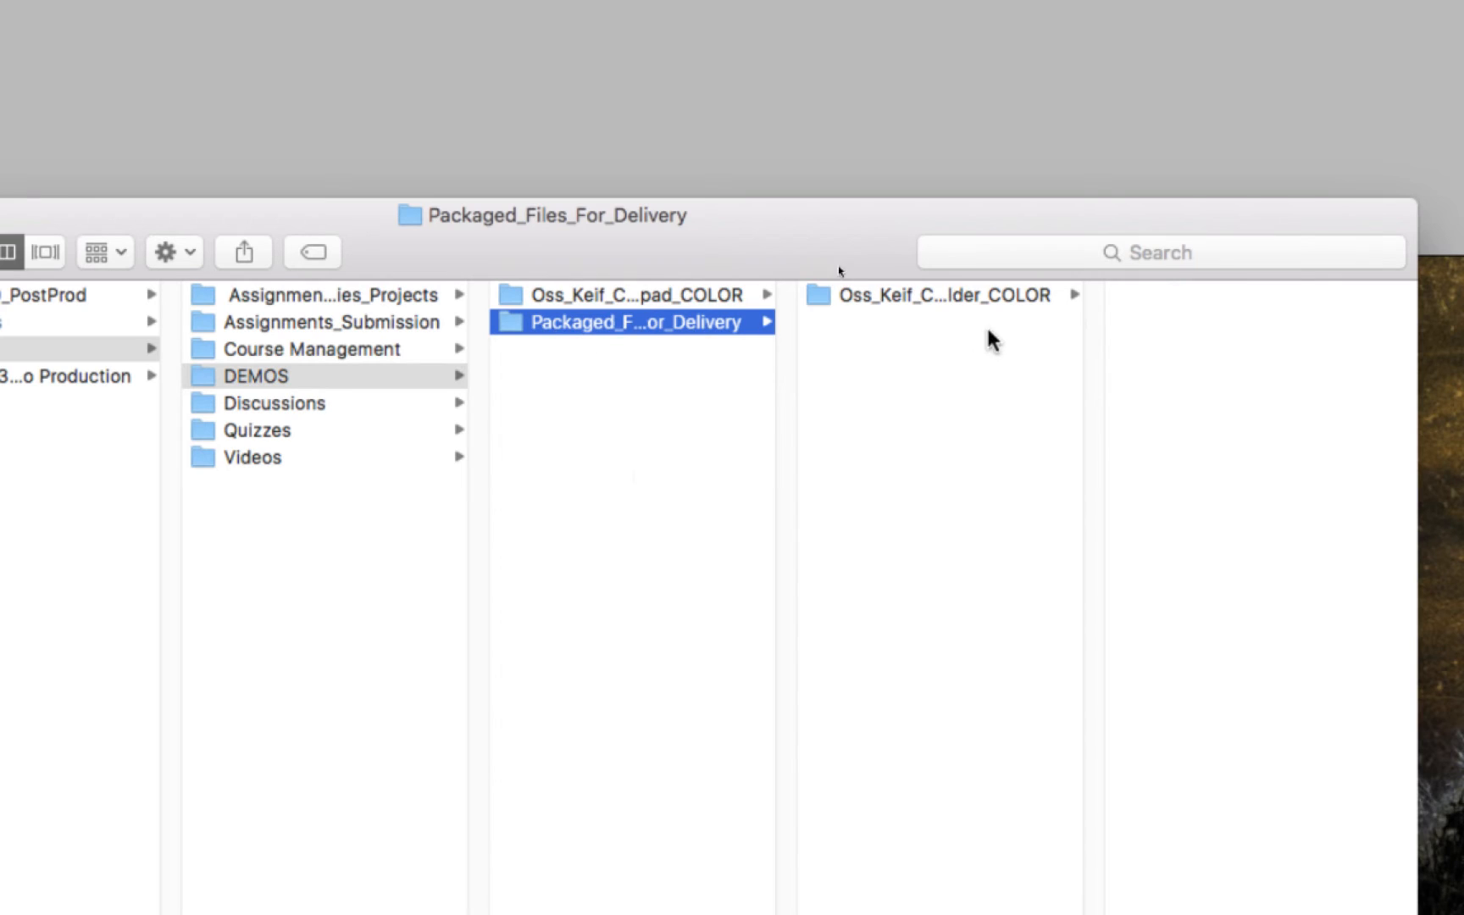
{"action": "left_click", "coordinate": [1007, 297]}
{"action": "left_click_drag", "start_coordinate": [828, 222], "coordinate": [770, 180]}
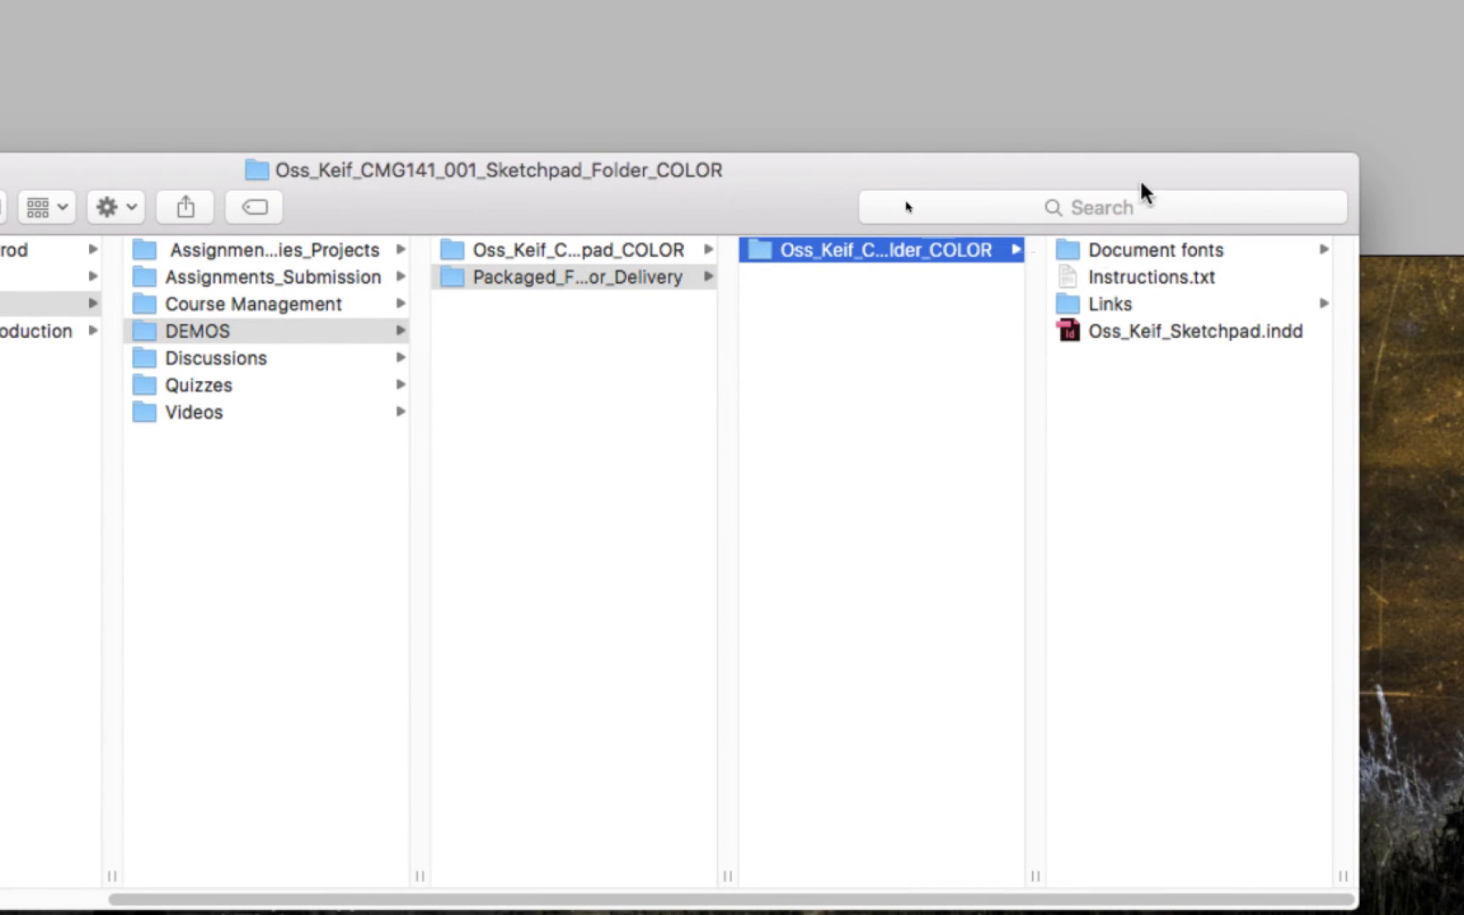
Inspect the packaged INDD file, the Links images and the Document fonts folder, and return to InDesign
{"action": "left_click_drag", "start_coordinate": [1140, 177], "coordinate": [646, 177]}
{"action": "left_click", "coordinate": [656, 328]}
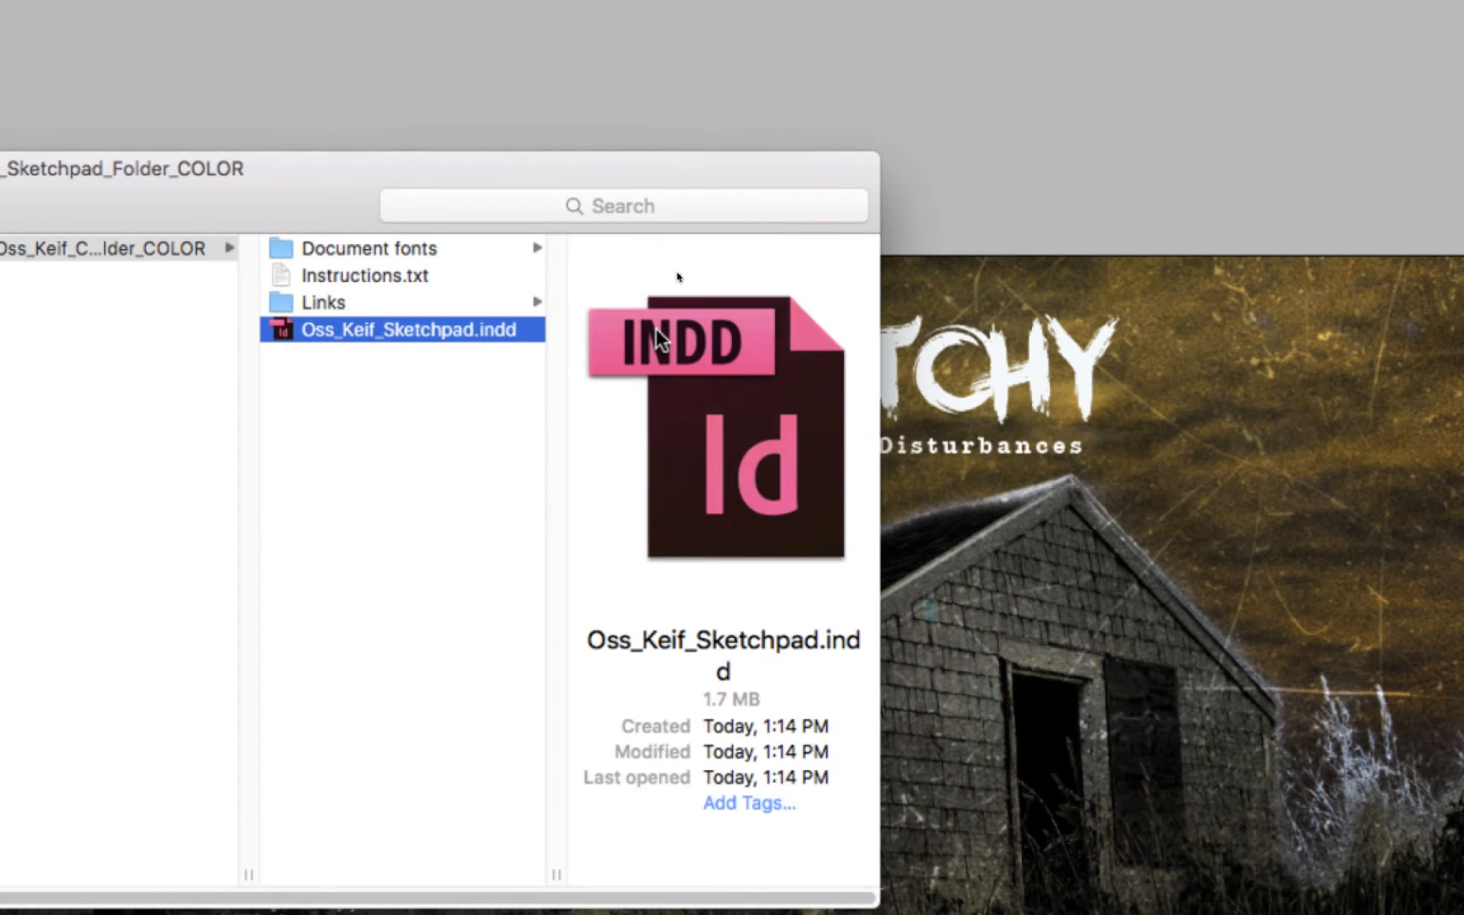
{"action": "left_click", "coordinate": [320, 302]}
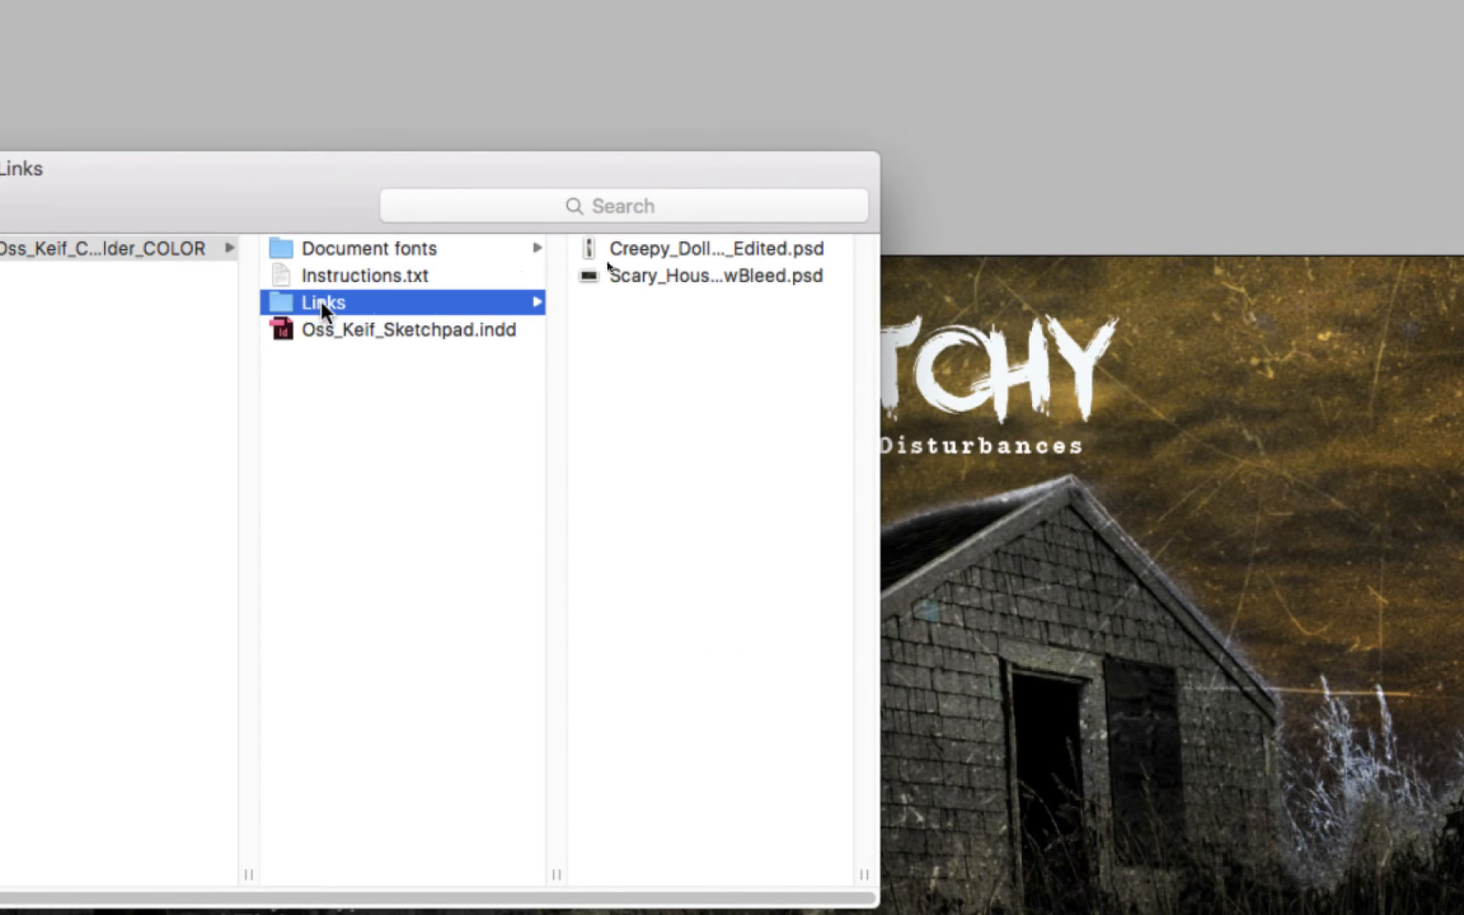
{"action": "left_click", "coordinate": [781, 276]}
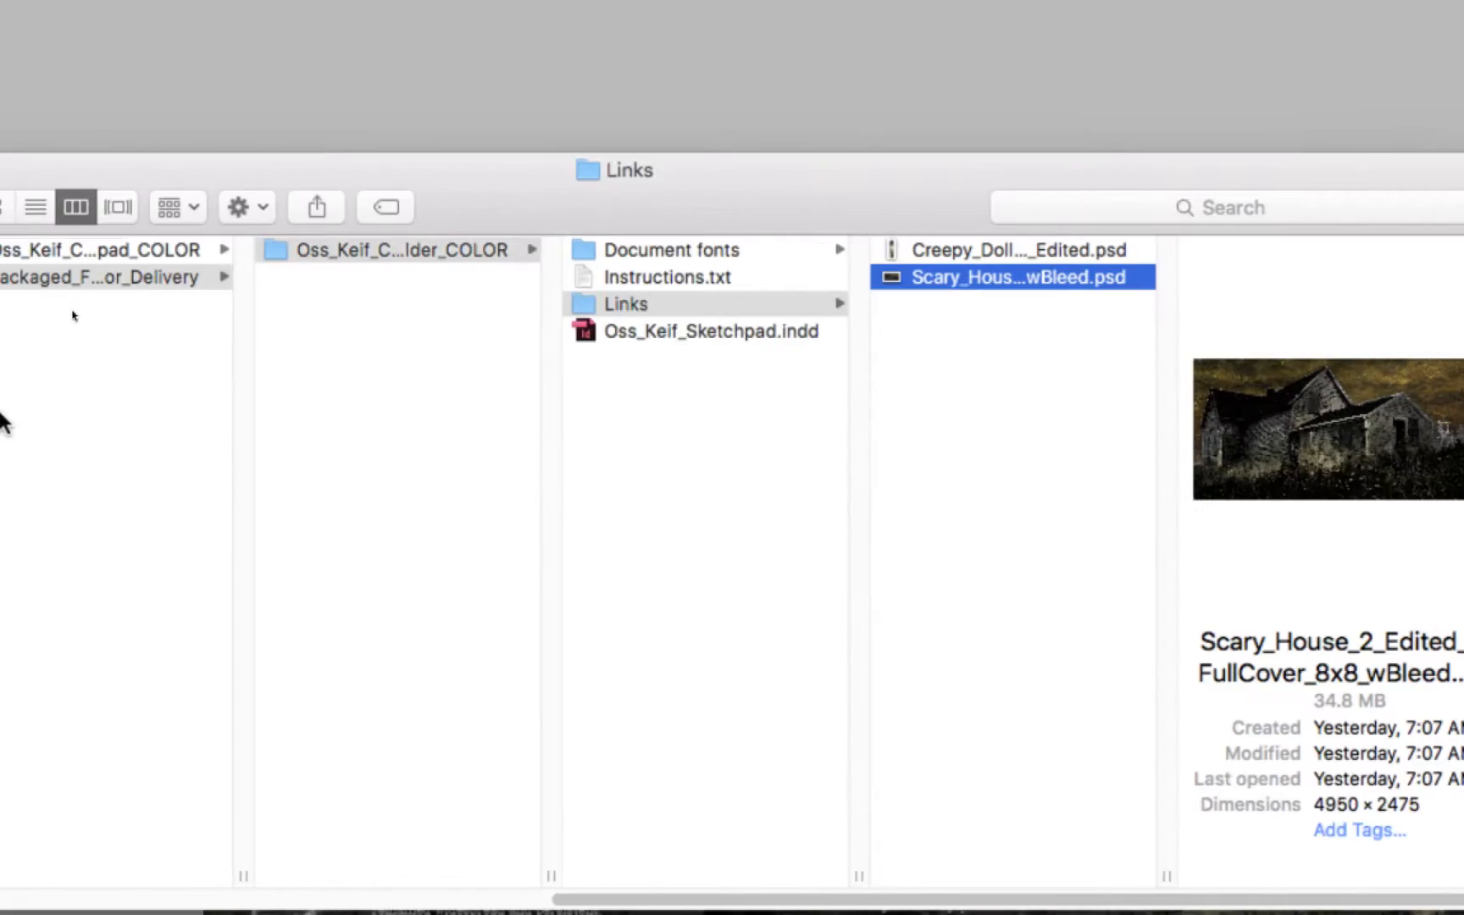
{"action": "left_click", "coordinate": [123, 276]}
{"action": "left_click", "coordinate": [85, 249]}
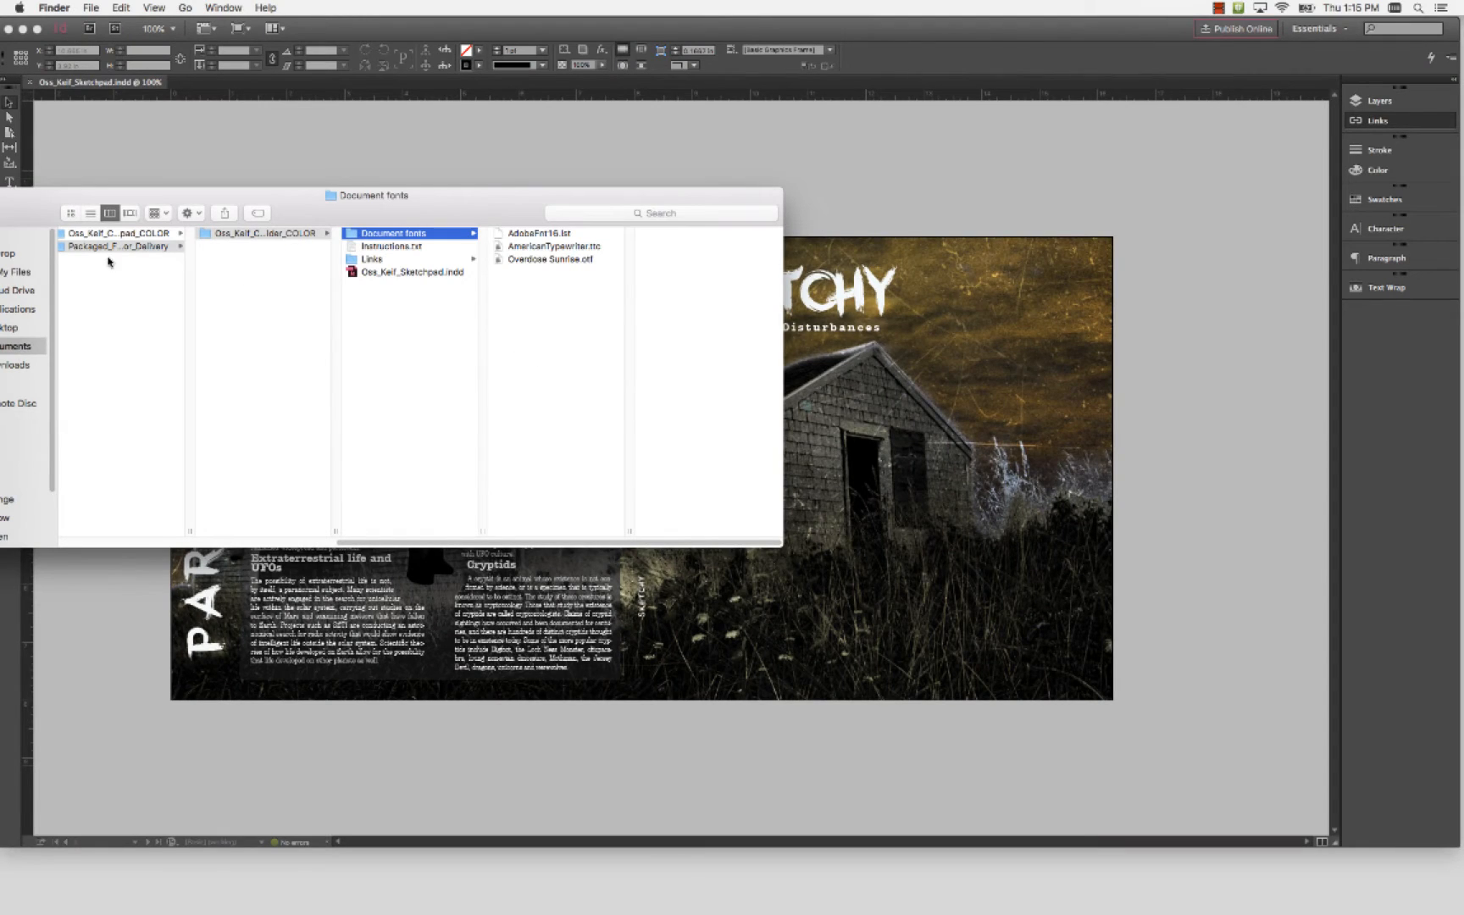
{"action": "left_click_drag", "start_coordinate": [51, 205], "coordinate": [378, 158]}
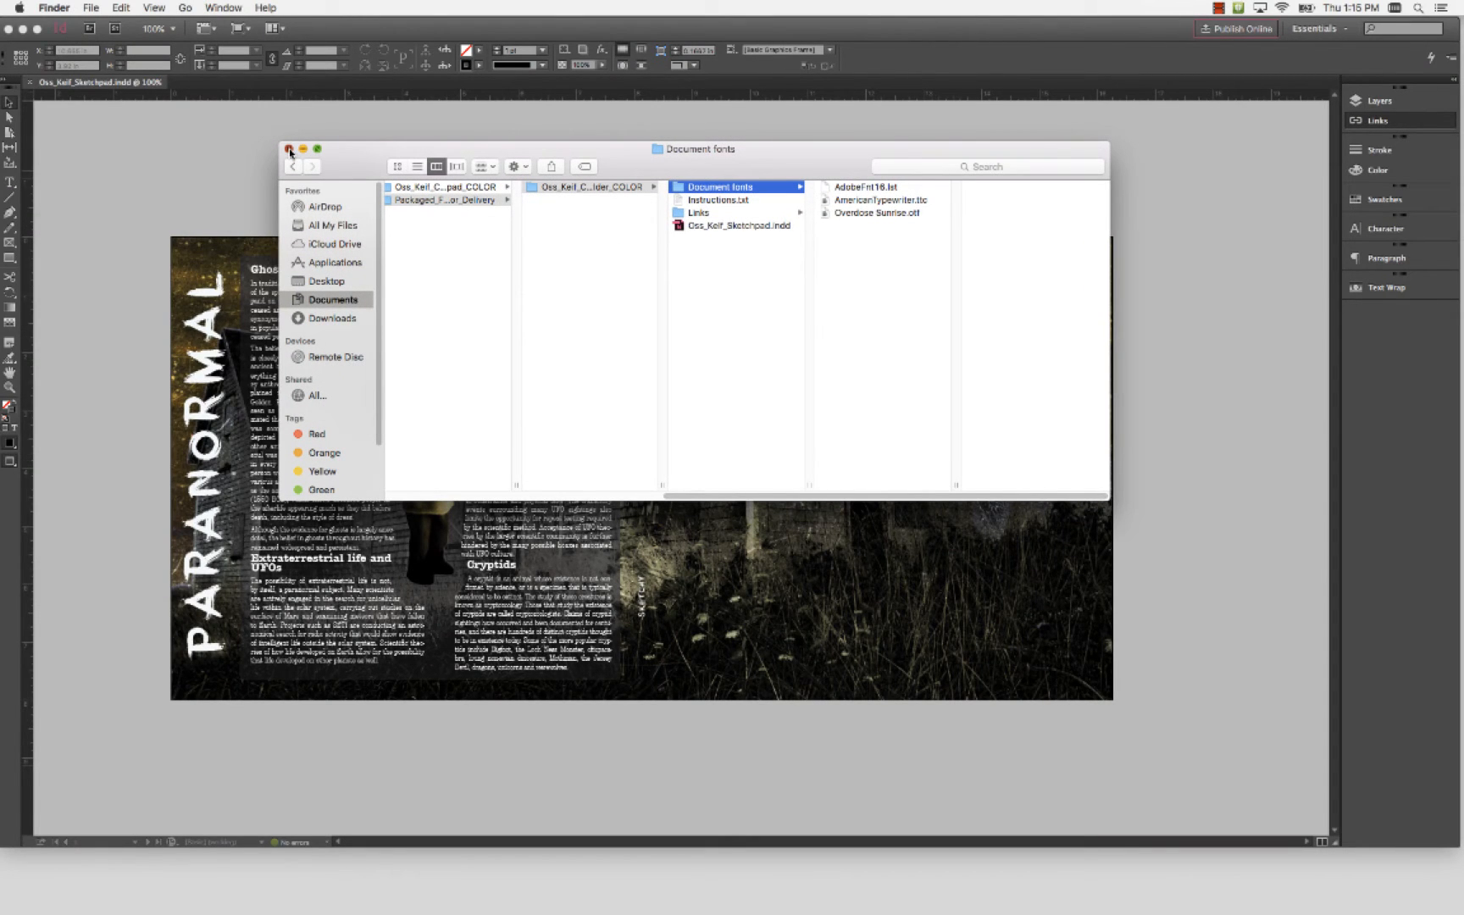
{"action": "left_click", "coordinate": [302, 171]}
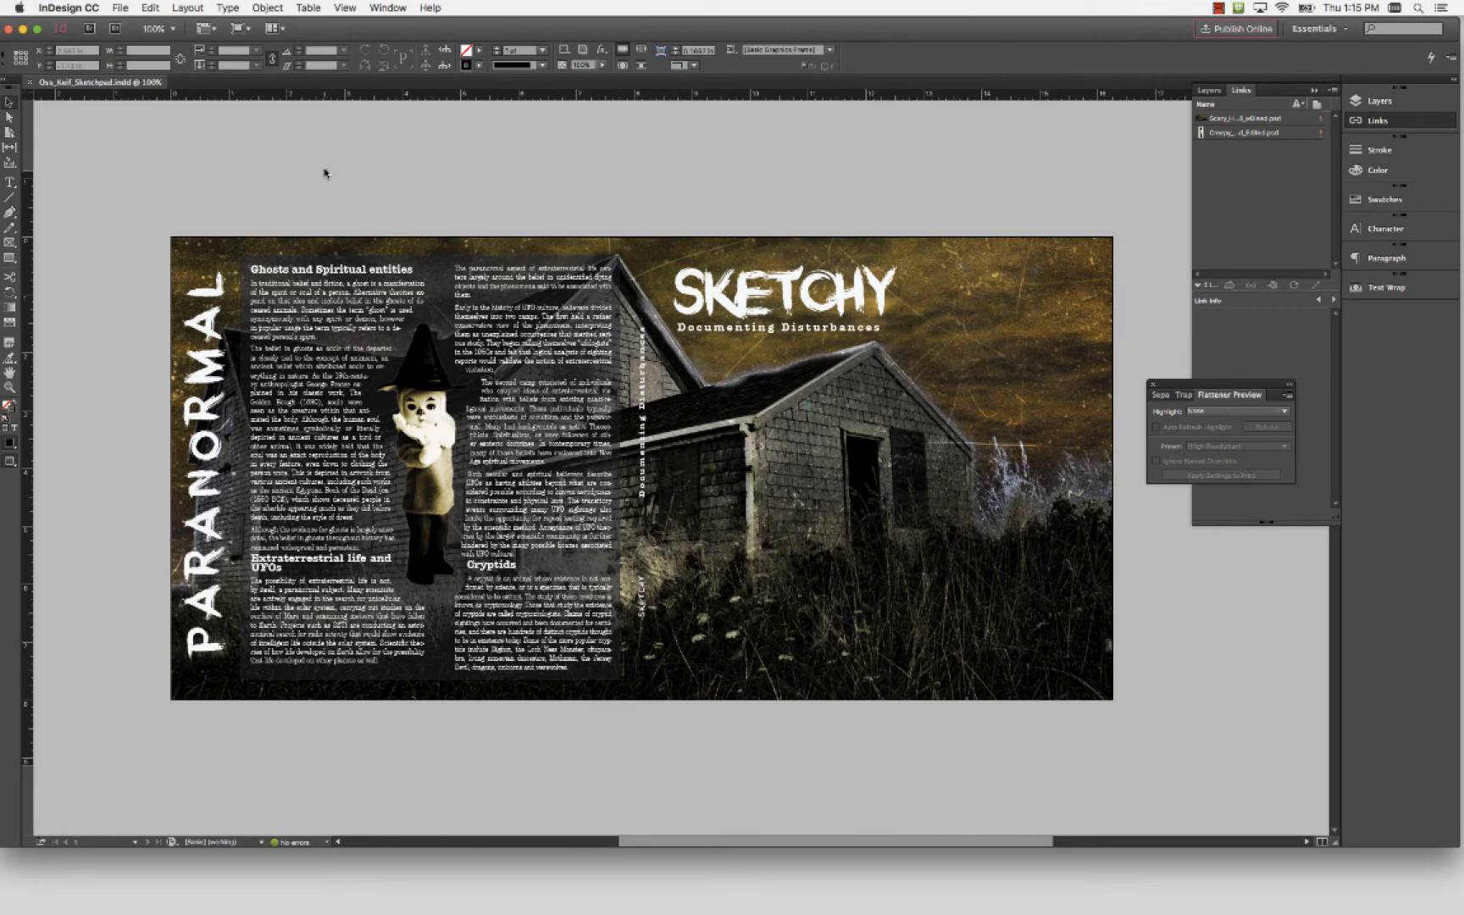
Start a PDF export with the [PDF/X-4:2008] preset, saving it in the packaged Sketchpad folder inside Packaged_Files_For_Delivery
{"action": "left_click", "coordinate": [118, 7]}
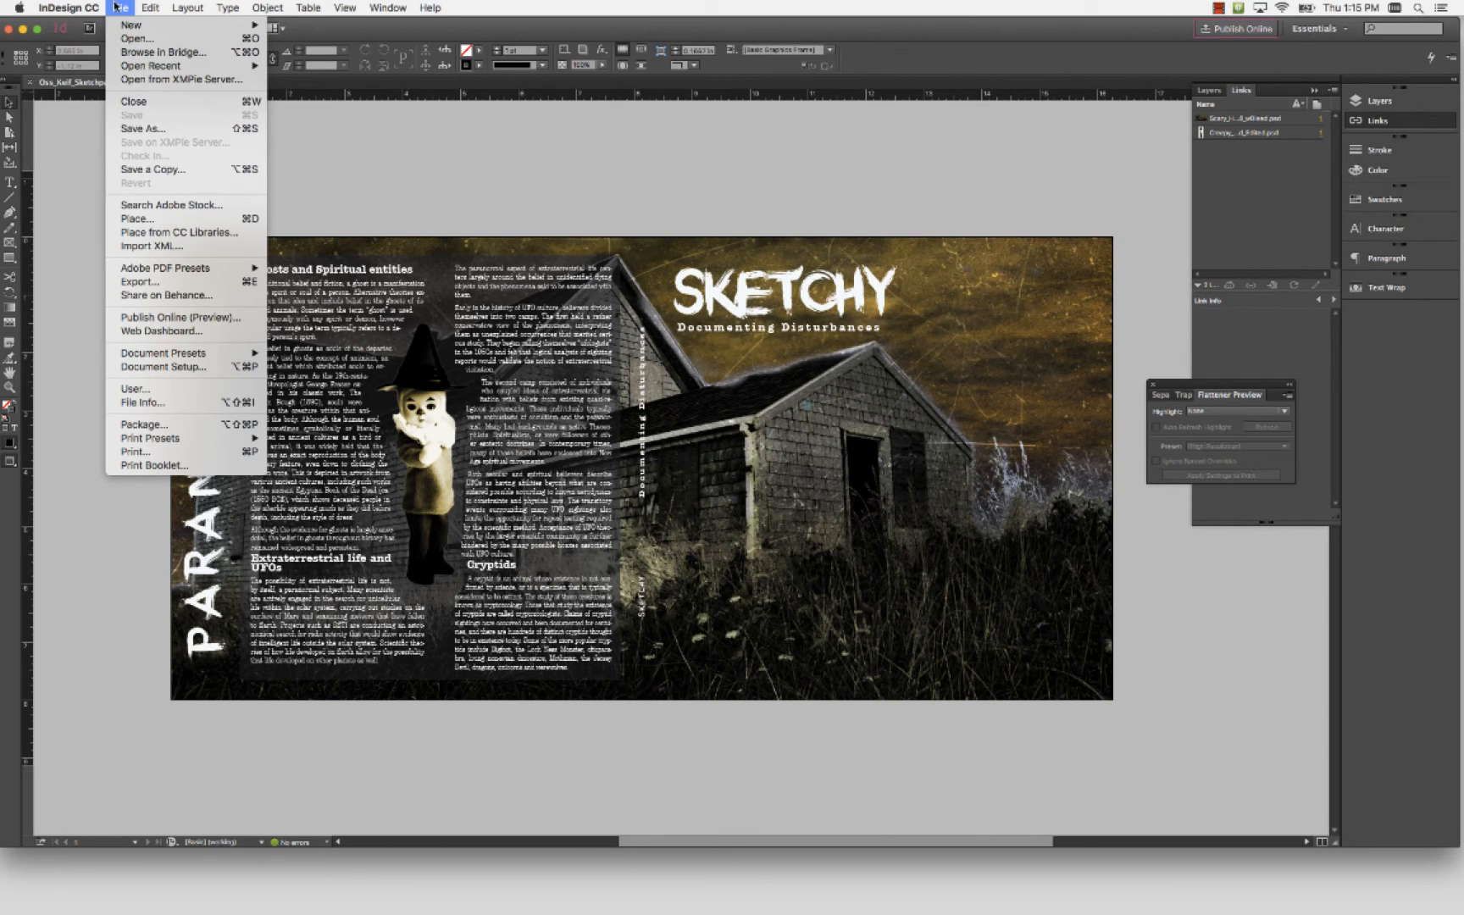
{"action": "mouse_move", "coordinate": [159, 269]}
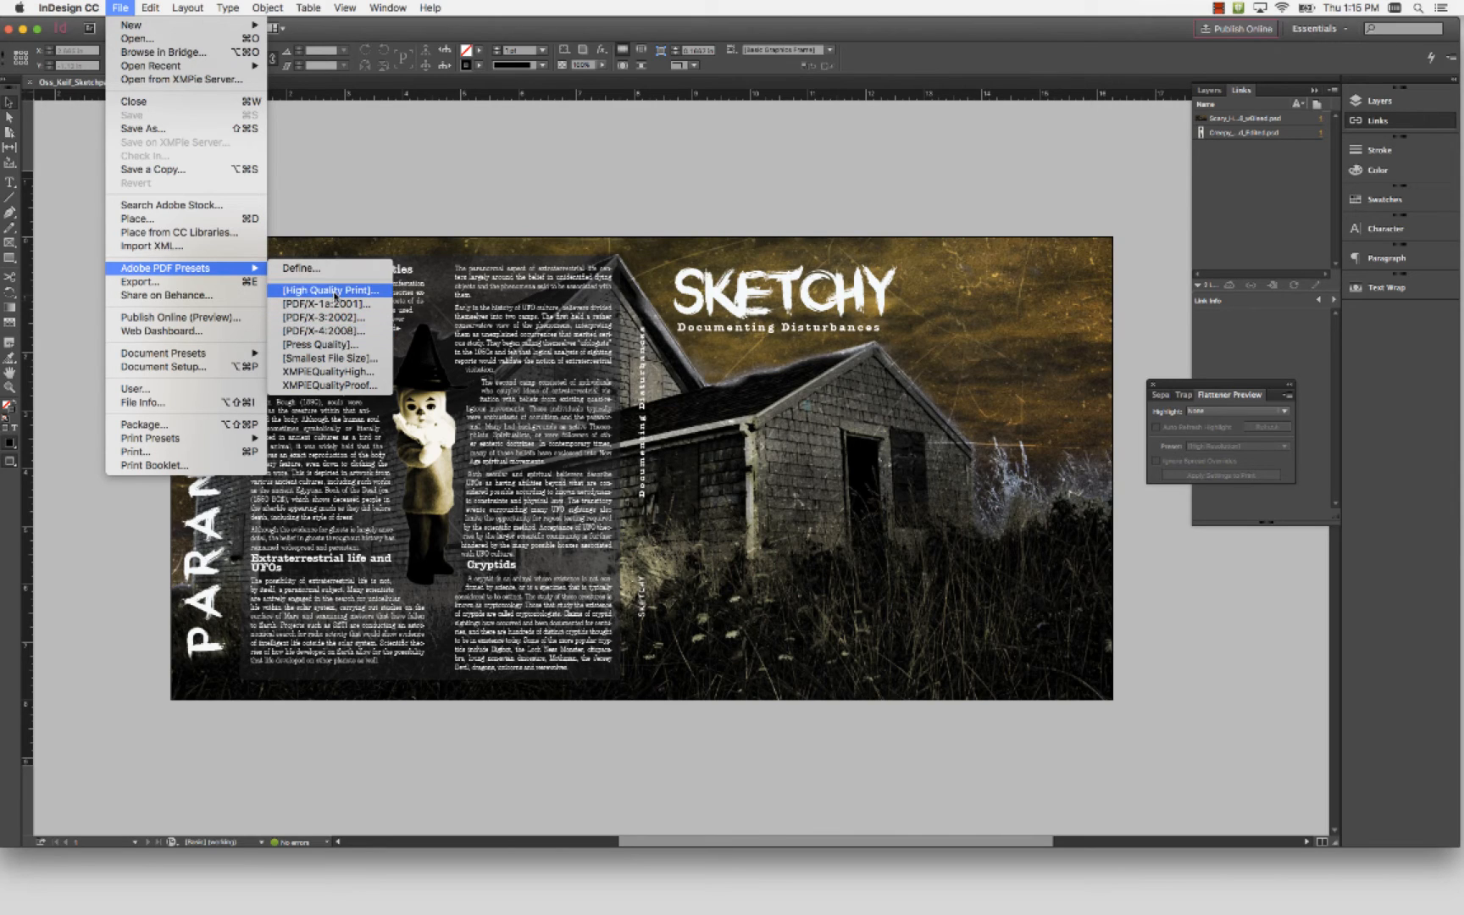
{"action": "left_click", "coordinate": [337, 337]}
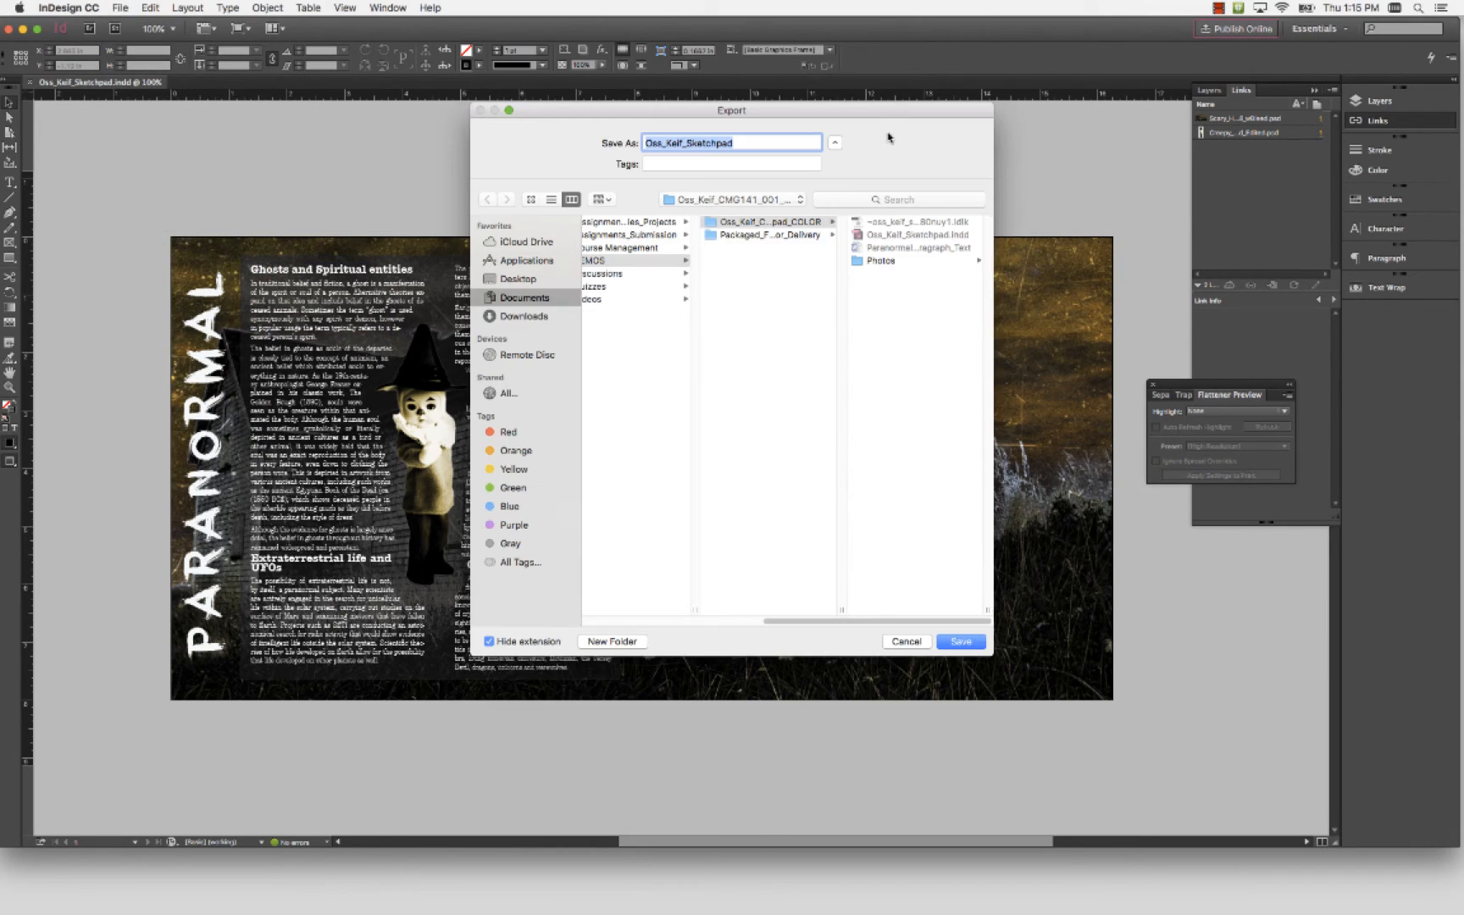
{"action": "left_click_drag", "start_coordinate": [871, 112], "coordinate": [724, 146]}
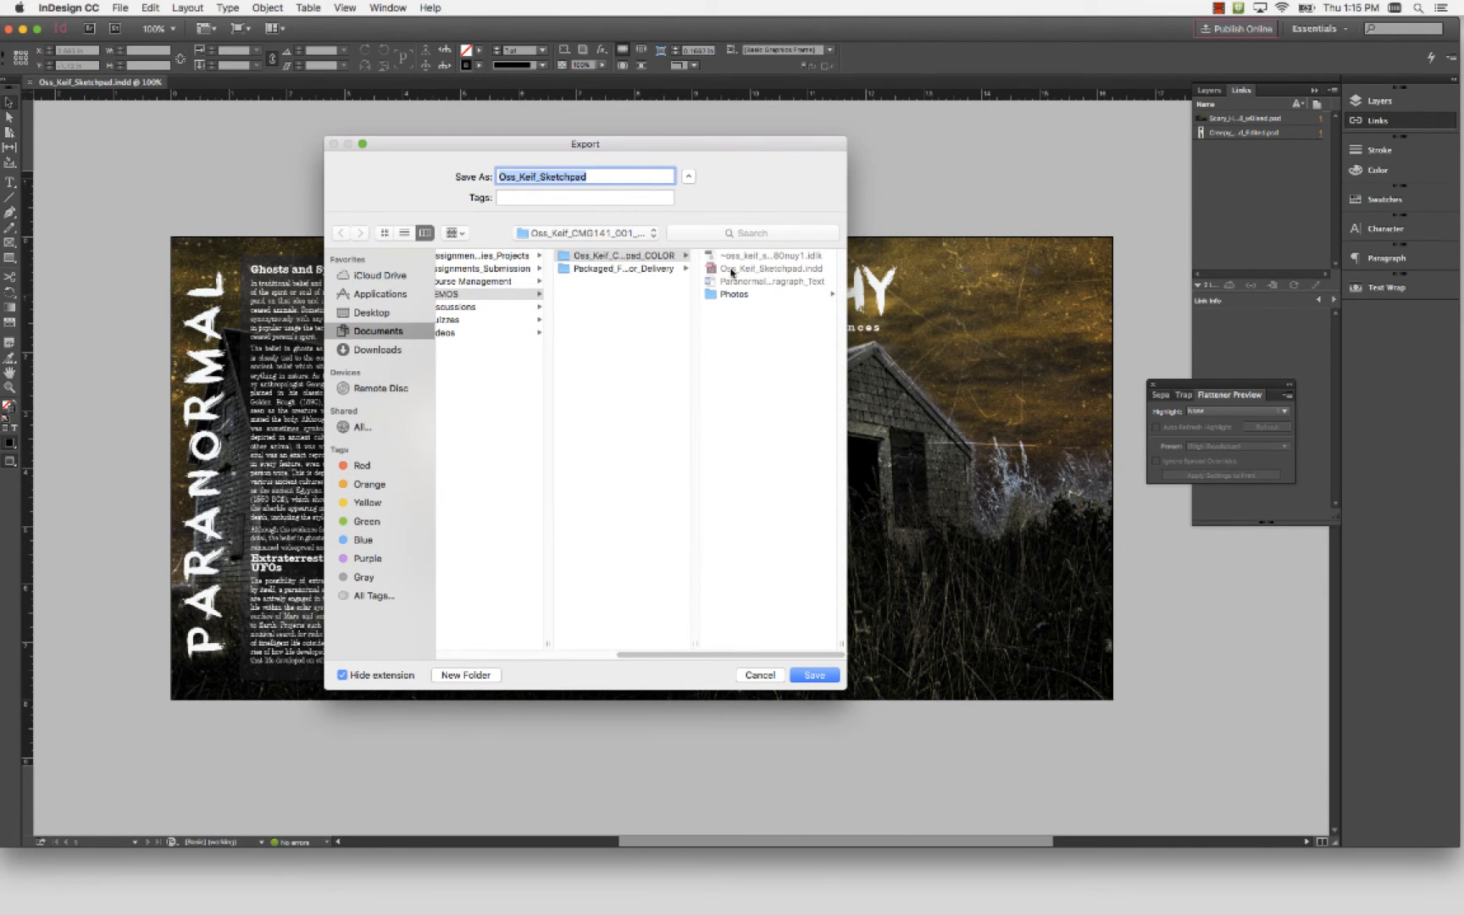
{"action": "left_click", "coordinate": [635, 258]}
{"action": "left_click", "coordinate": [628, 269]}
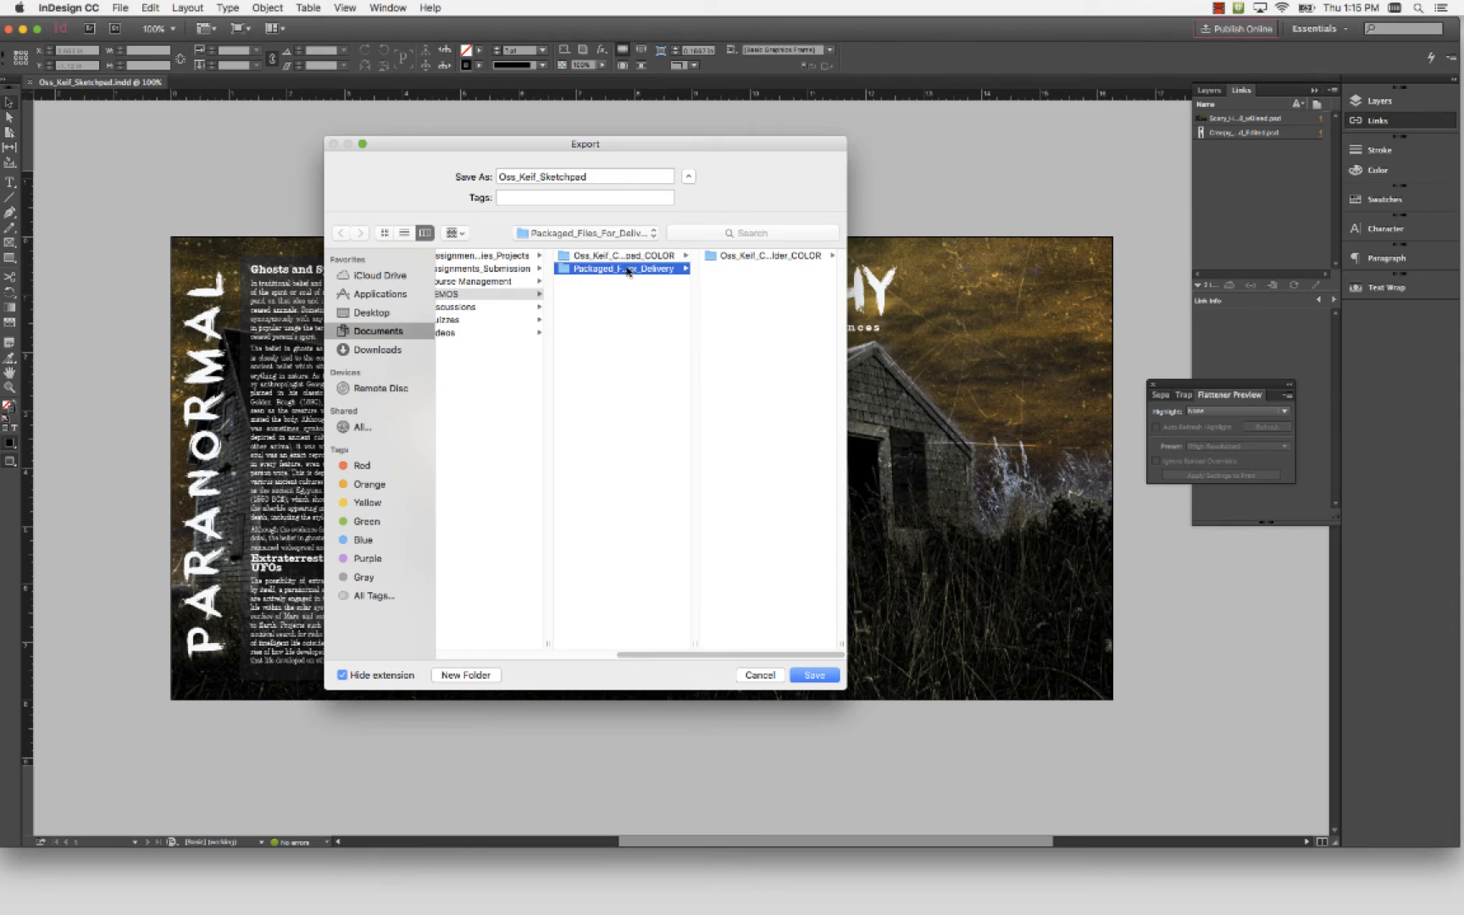
{"action": "left_click", "coordinate": [760, 257]}
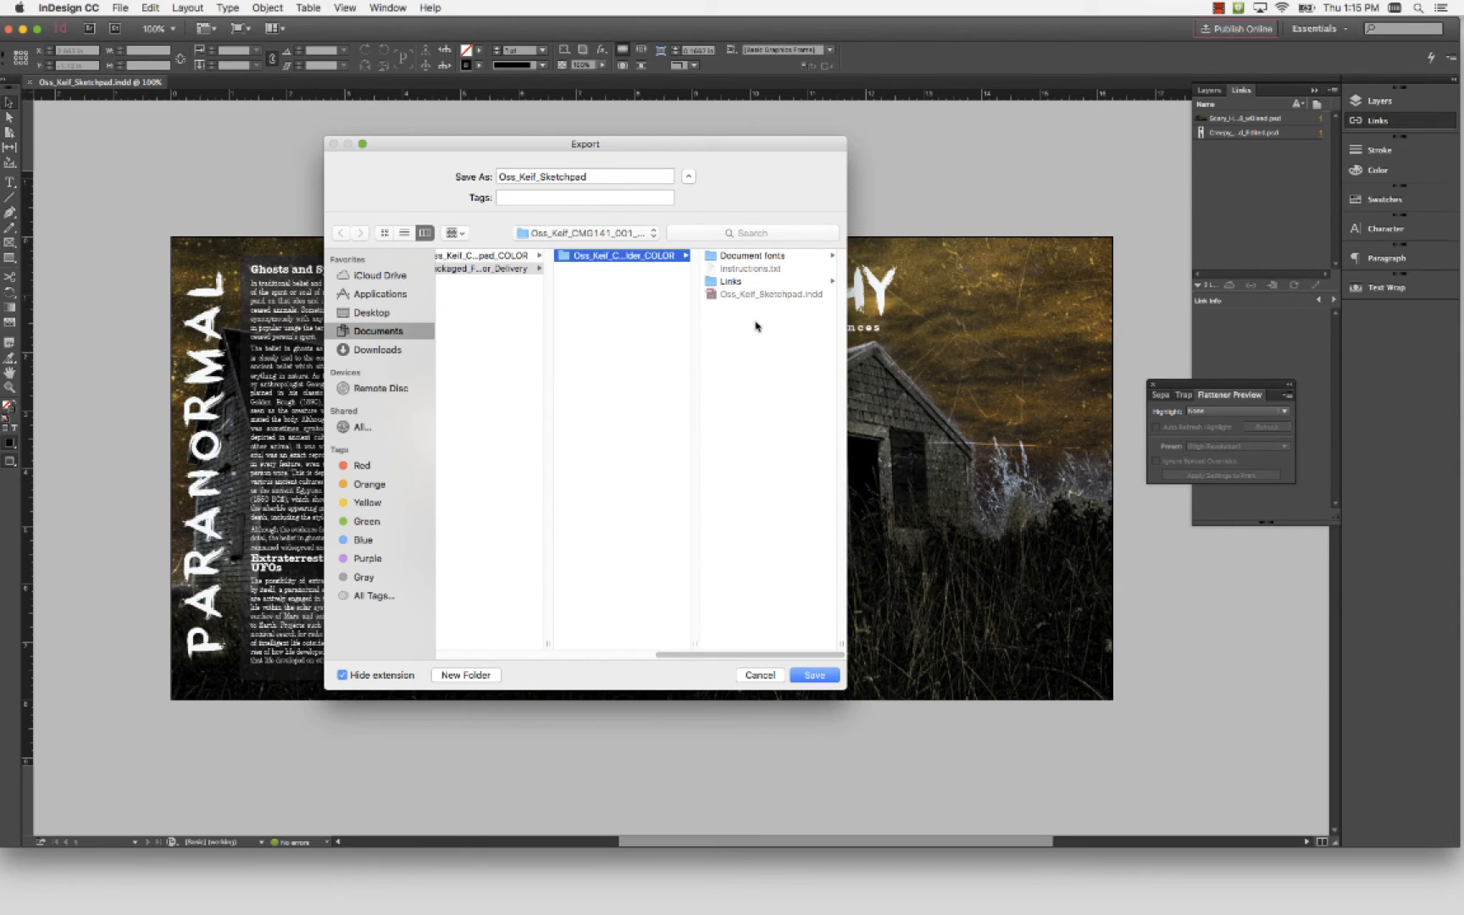
{"action": "left_click", "coordinate": [809, 676]}
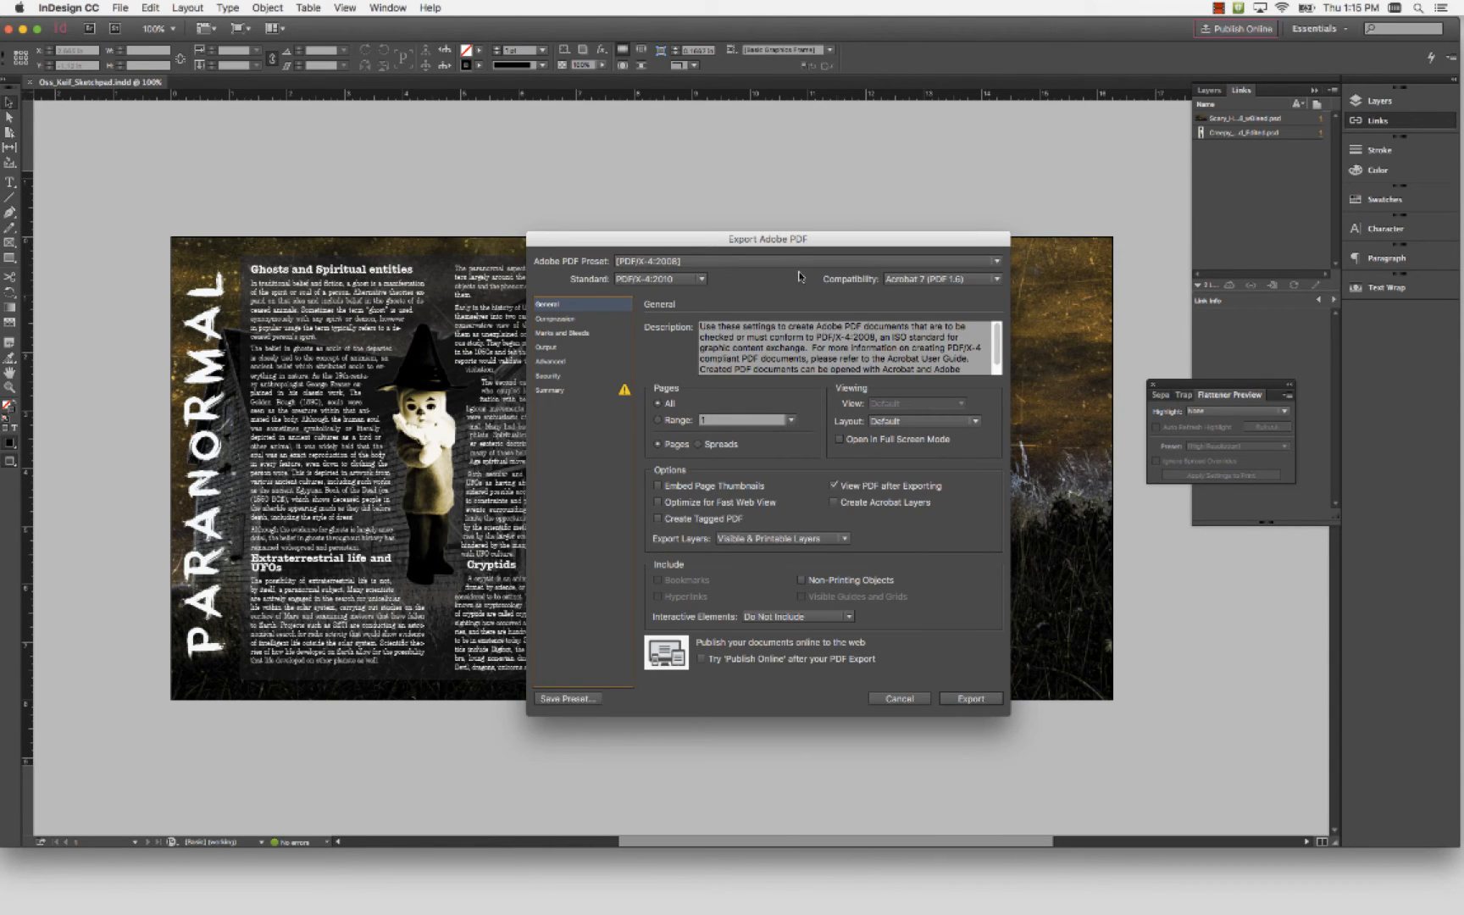
Choose PDF/X-4:2010 as the export standard and review the image compression settings
{"action": "left_click_drag", "start_coordinate": [722, 238], "coordinate": [609, 212]}
{"action": "key", "text": "alt+super+equal"}
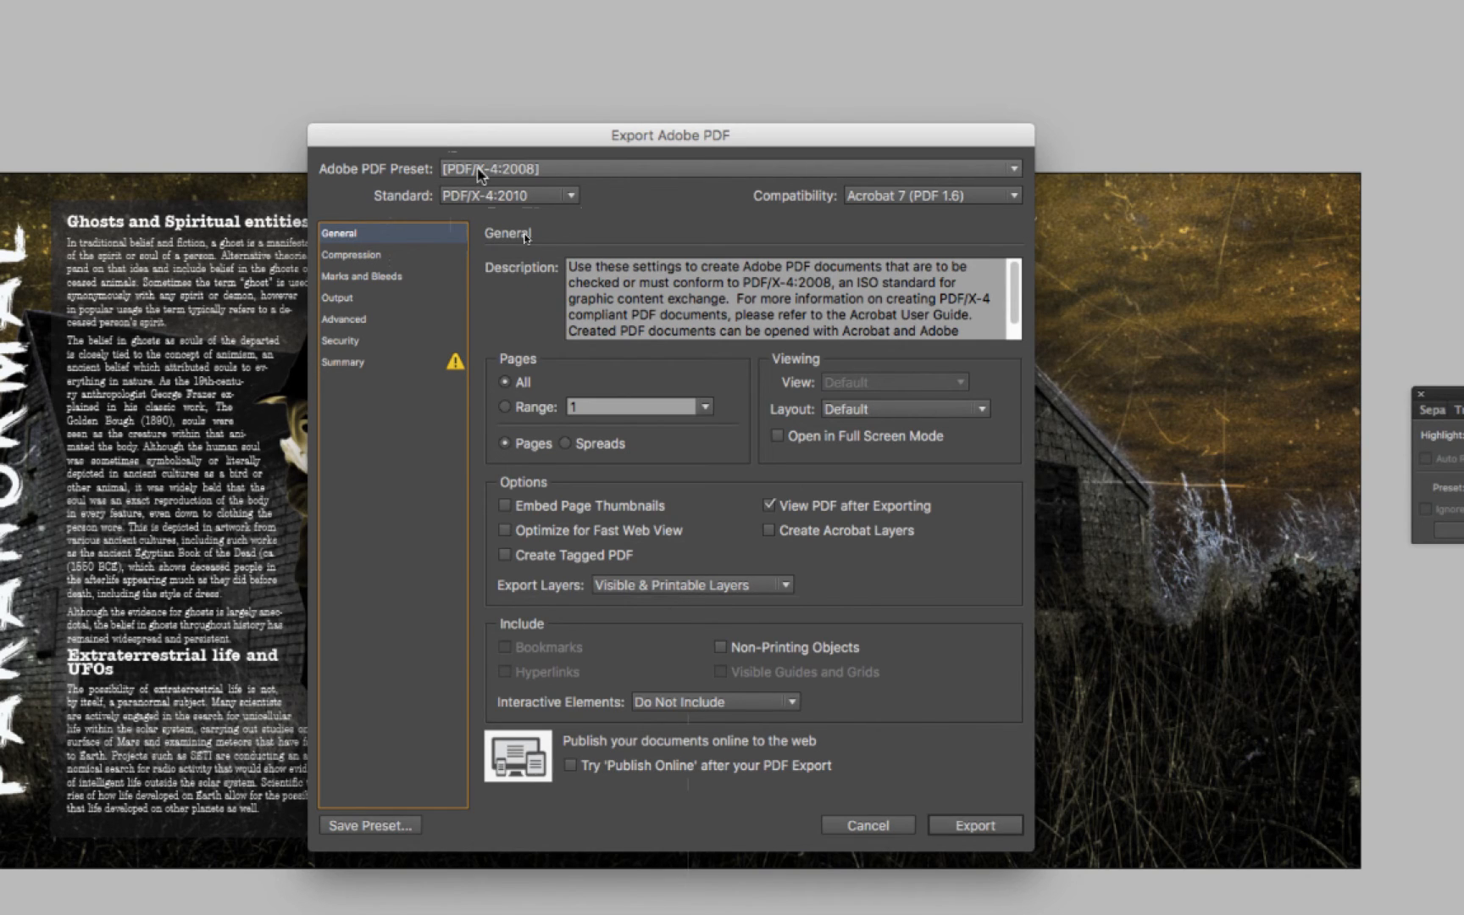
{"action": "left_click", "coordinate": [530, 198]}
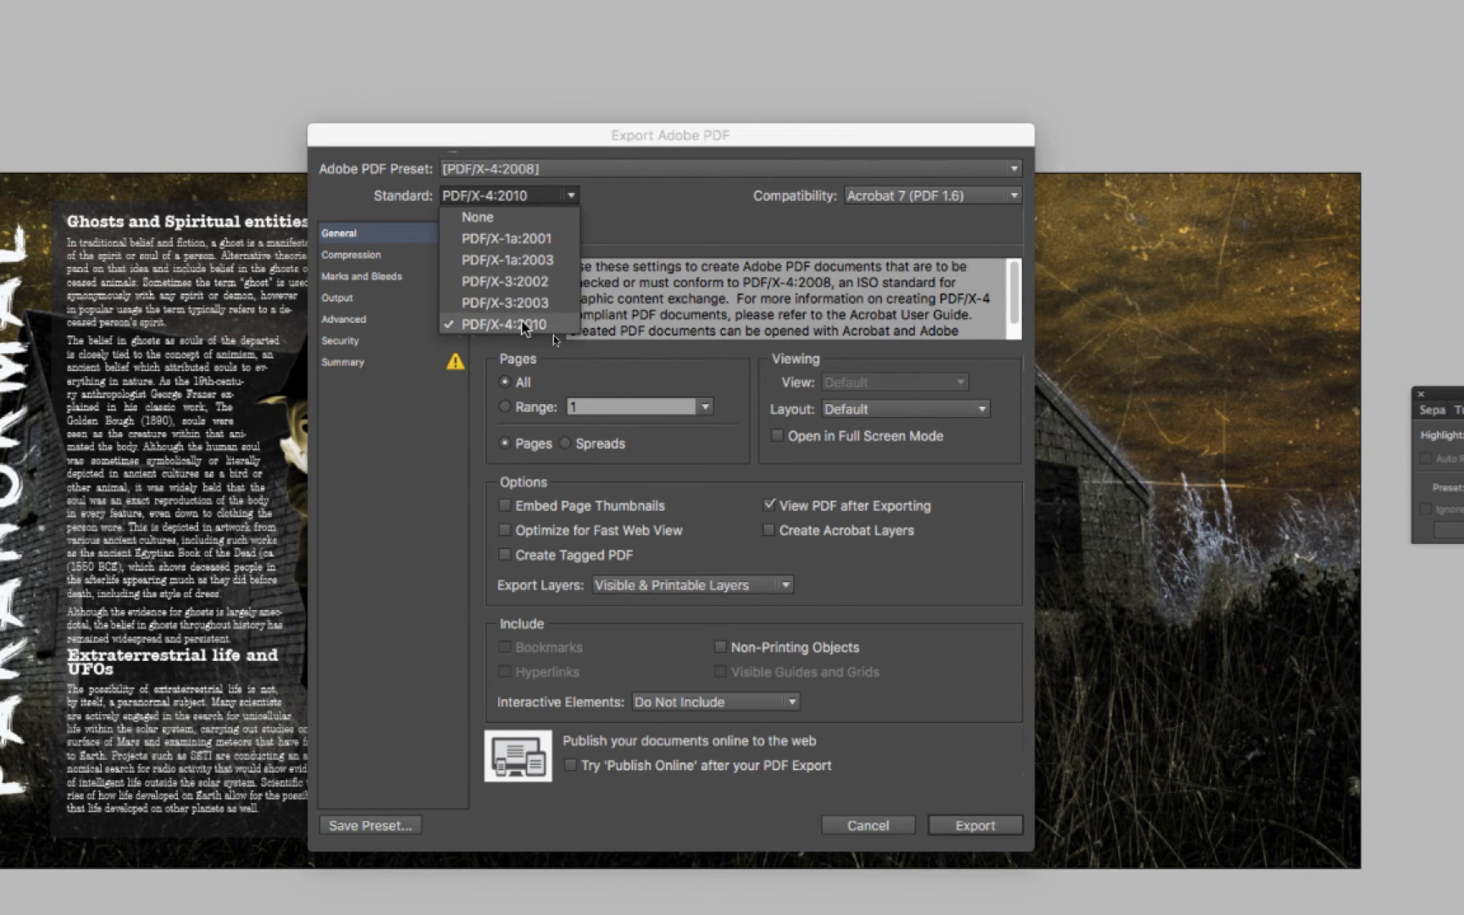
{"action": "left_click", "coordinate": [523, 329]}
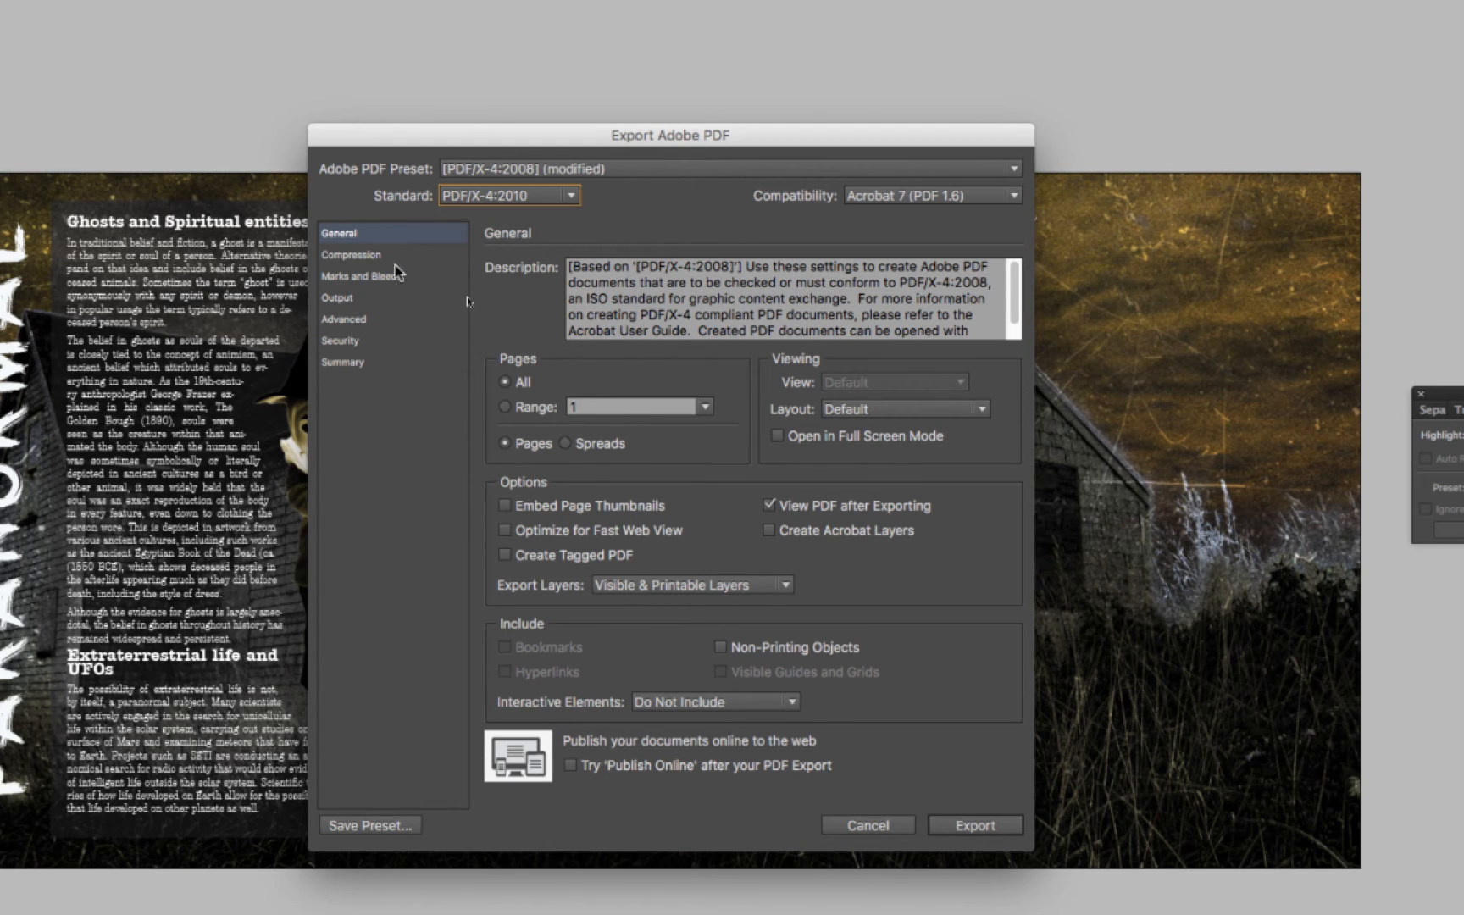
{"action": "left_click", "coordinate": [367, 256]}
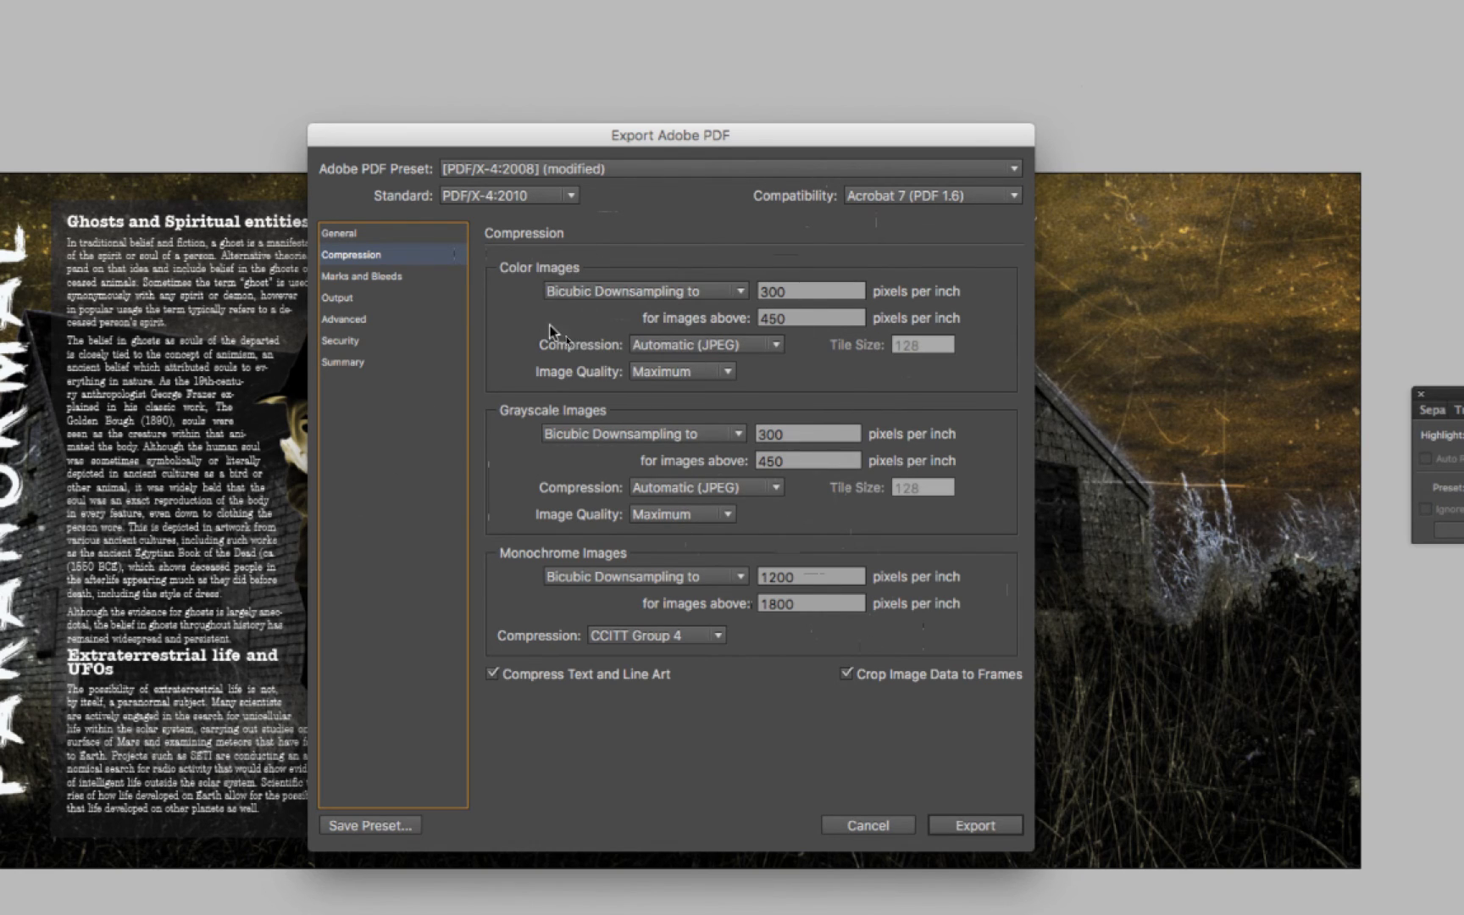
Add crop marks to the PDF and use the document bleed settings
{"action": "left_click", "coordinate": [379, 278]}
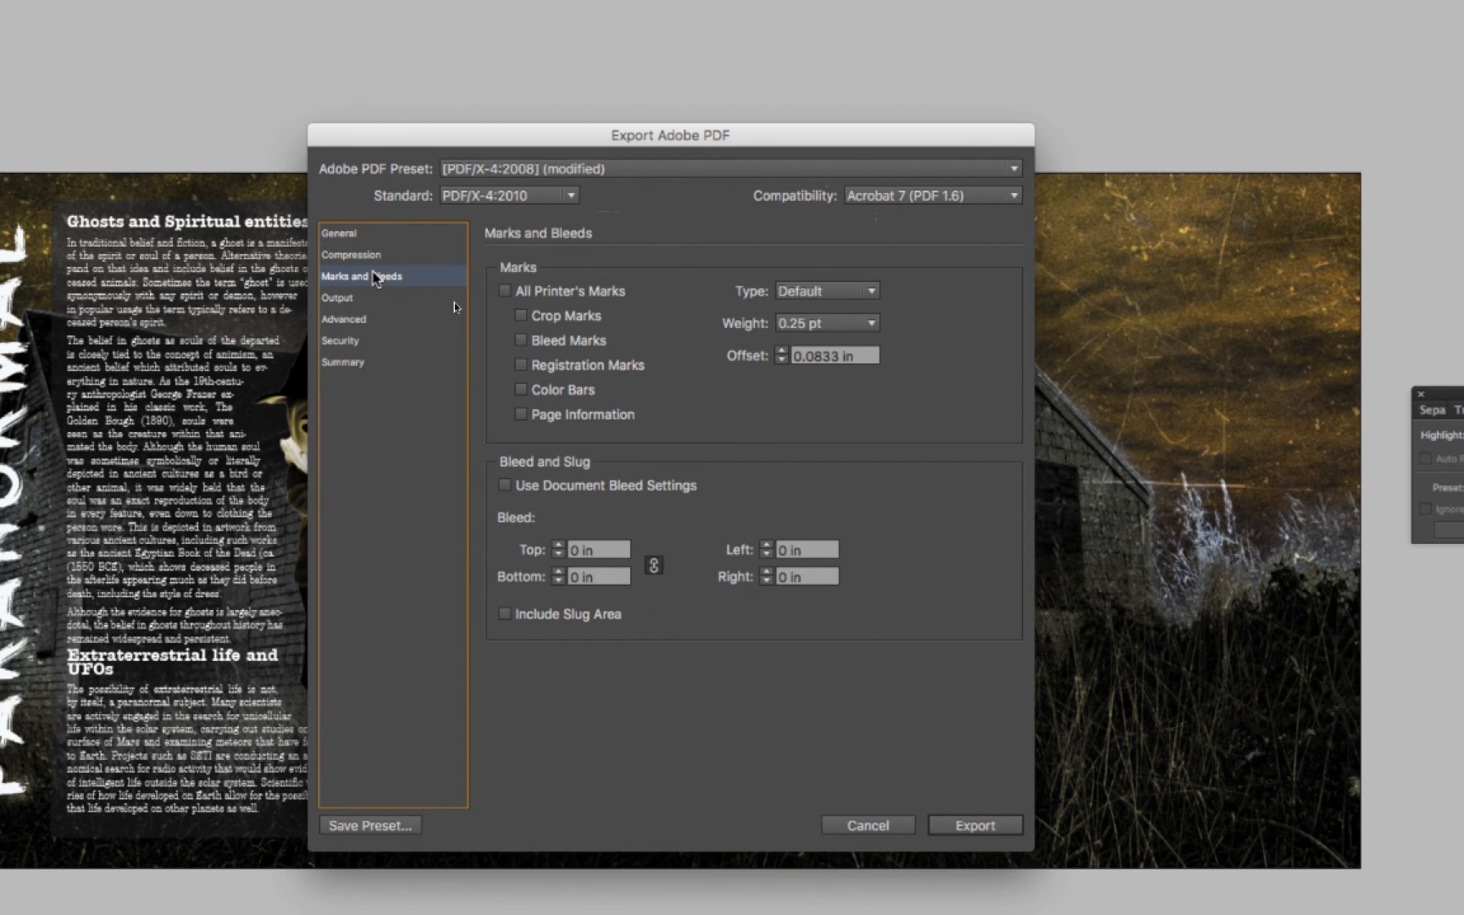
{"action": "left_click", "coordinate": [520, 316]}
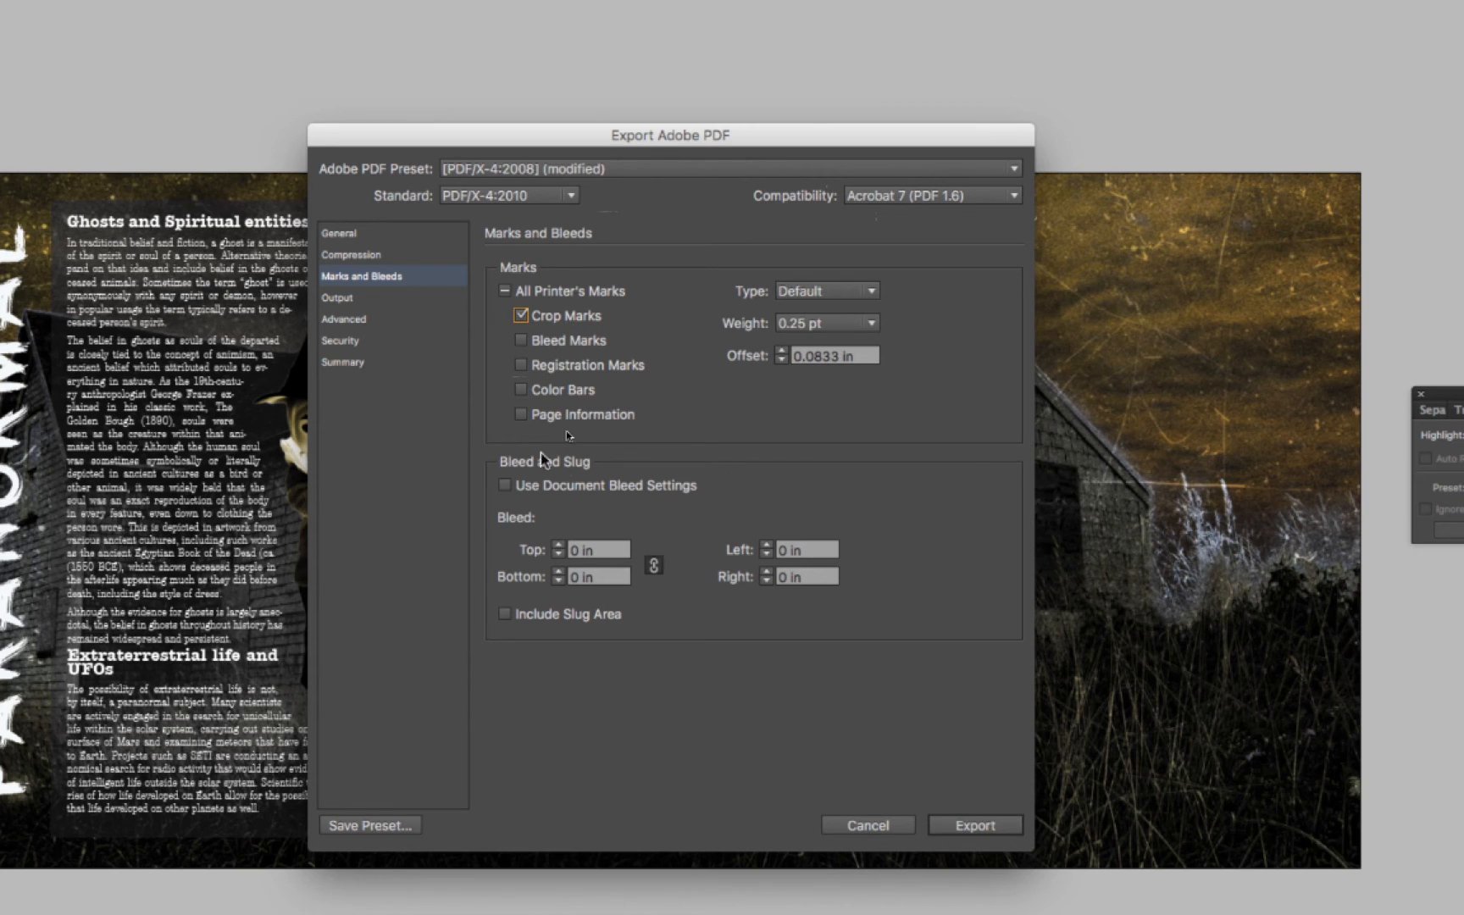
{"action": "left_click", "coordinate": [504, 486]}
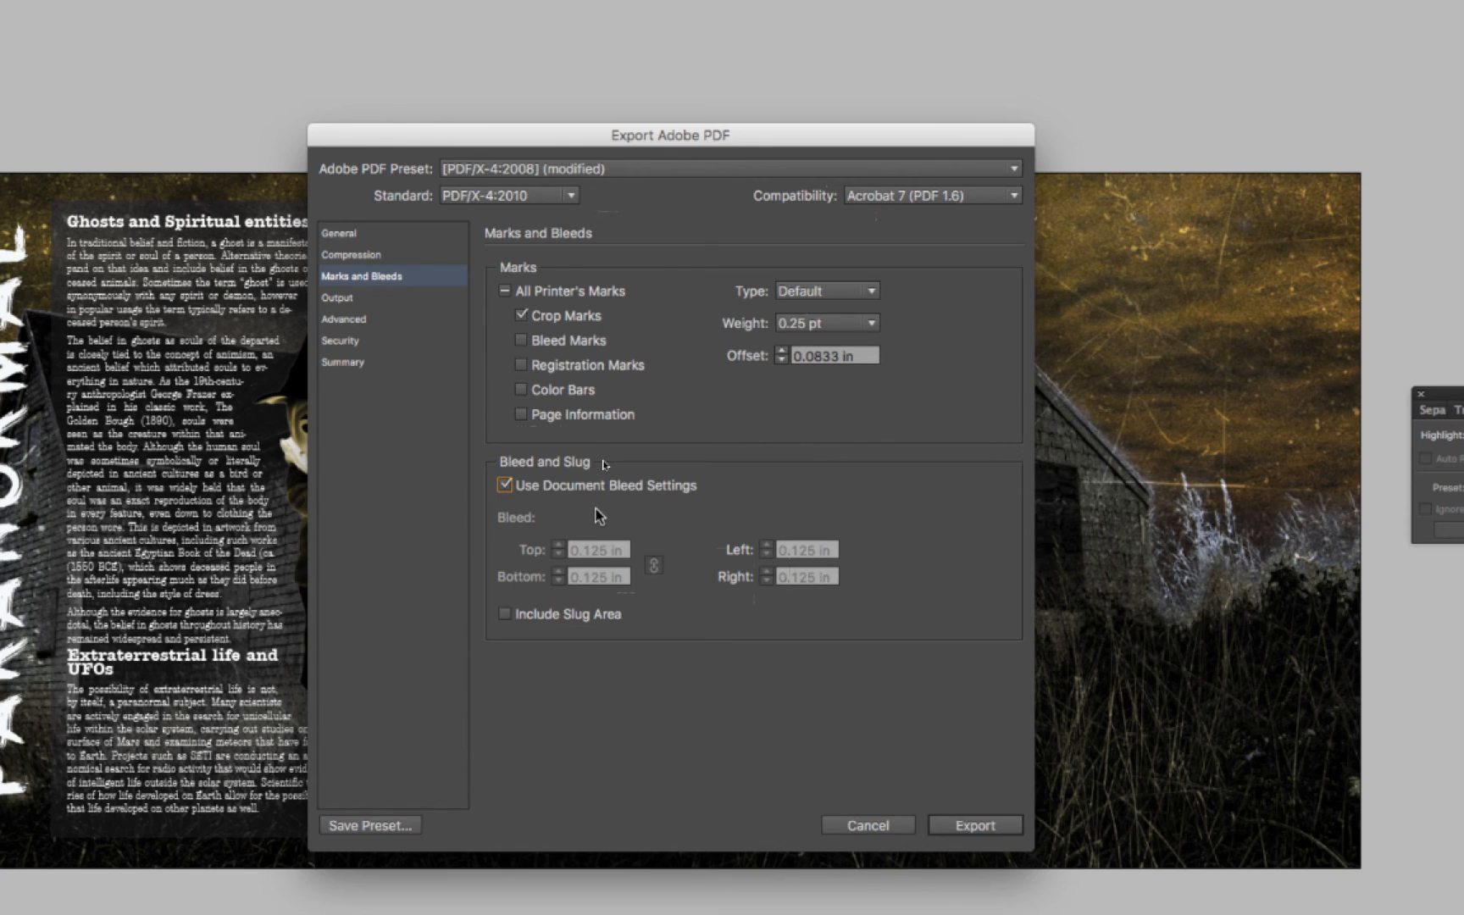
Set color conversion to Convert to Destination with Working CMYK - U.S. Web Coated (SWOP) v2, and export the PDF
{"action": "left_click", "coordinate": [332, 299]}
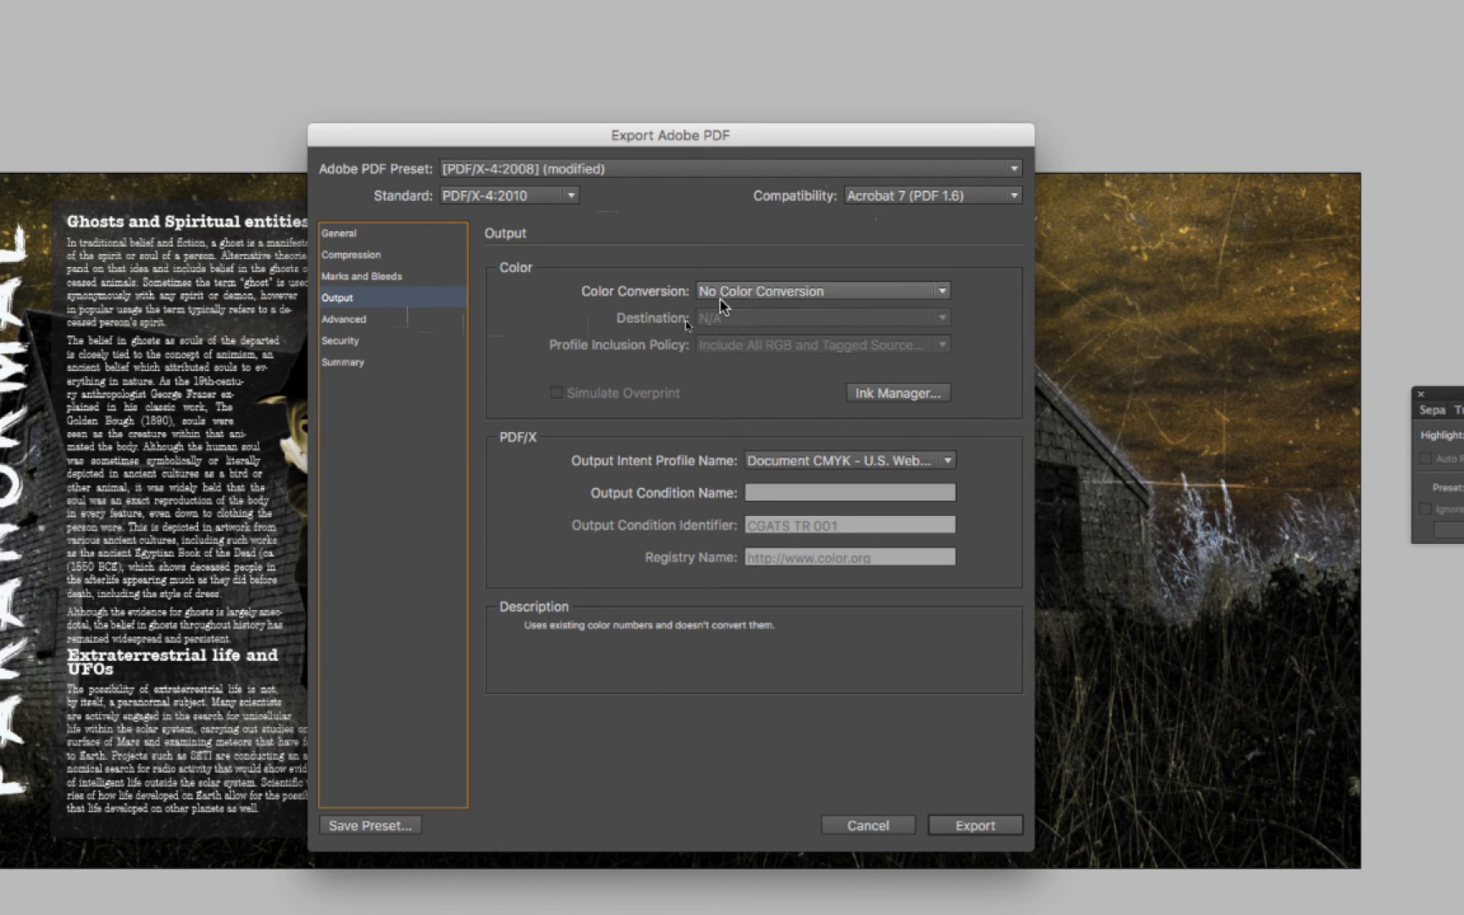
{"action": "left_click", "coordinate": [750, 293]}
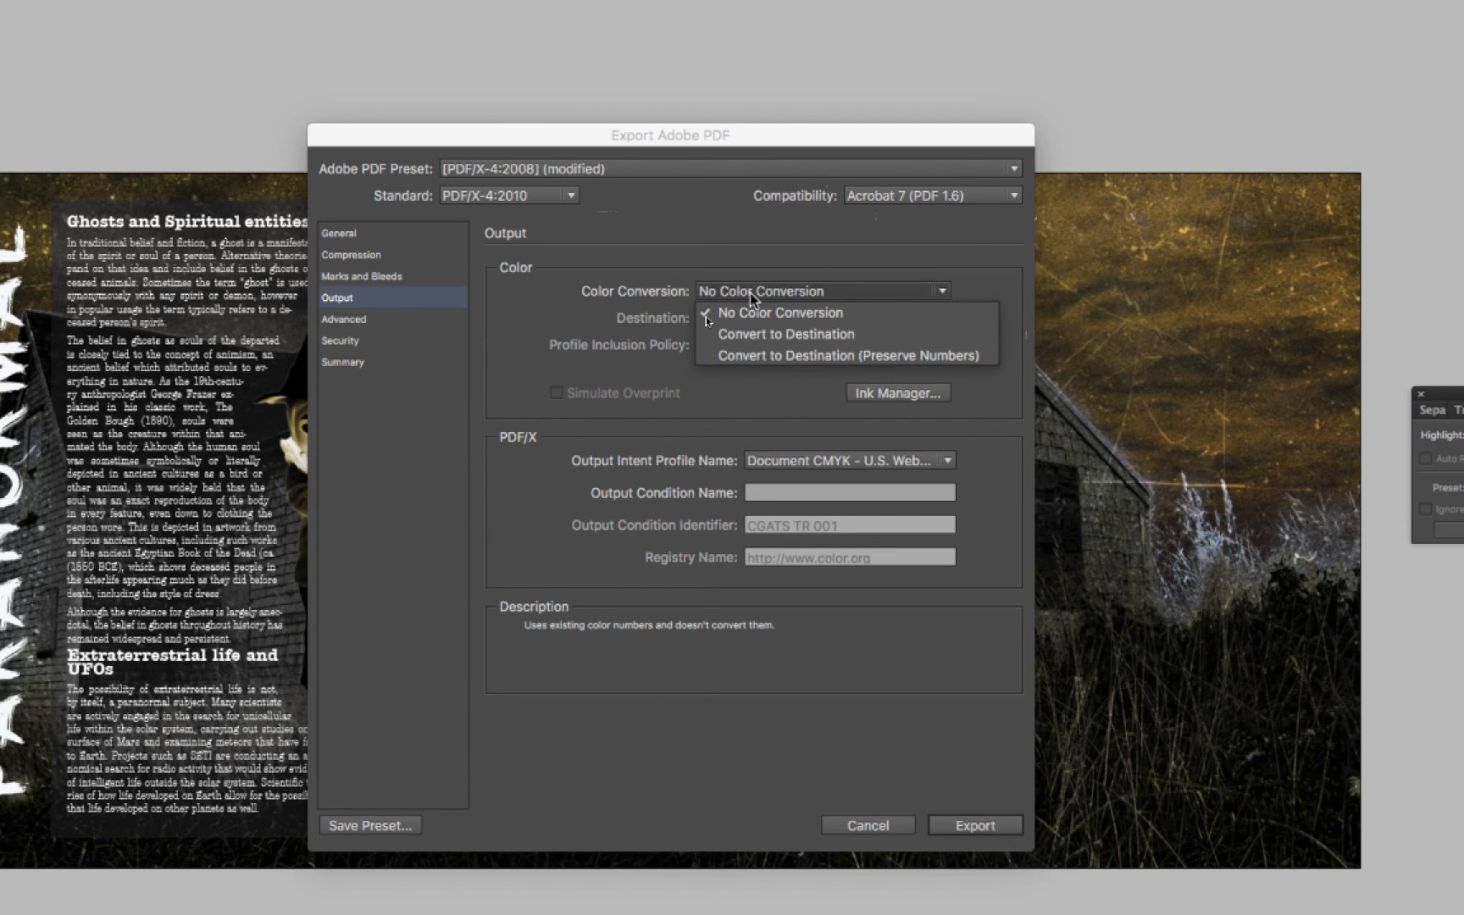
{"action": "left_click", "coordinate": [769, 335]}
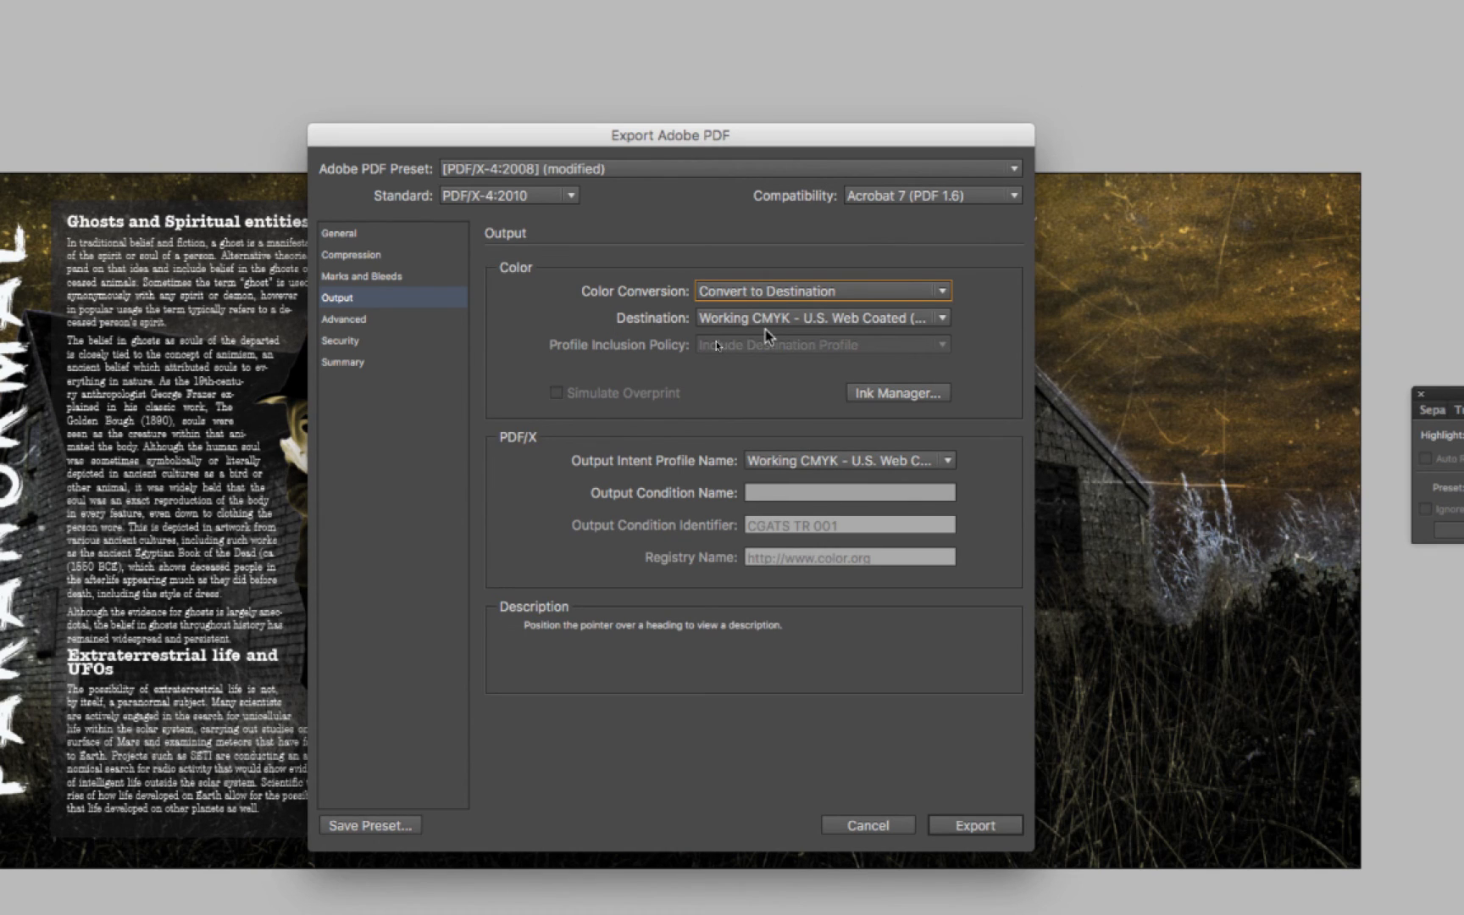
{"action": "left_click", "coordinate": [825, 319]}
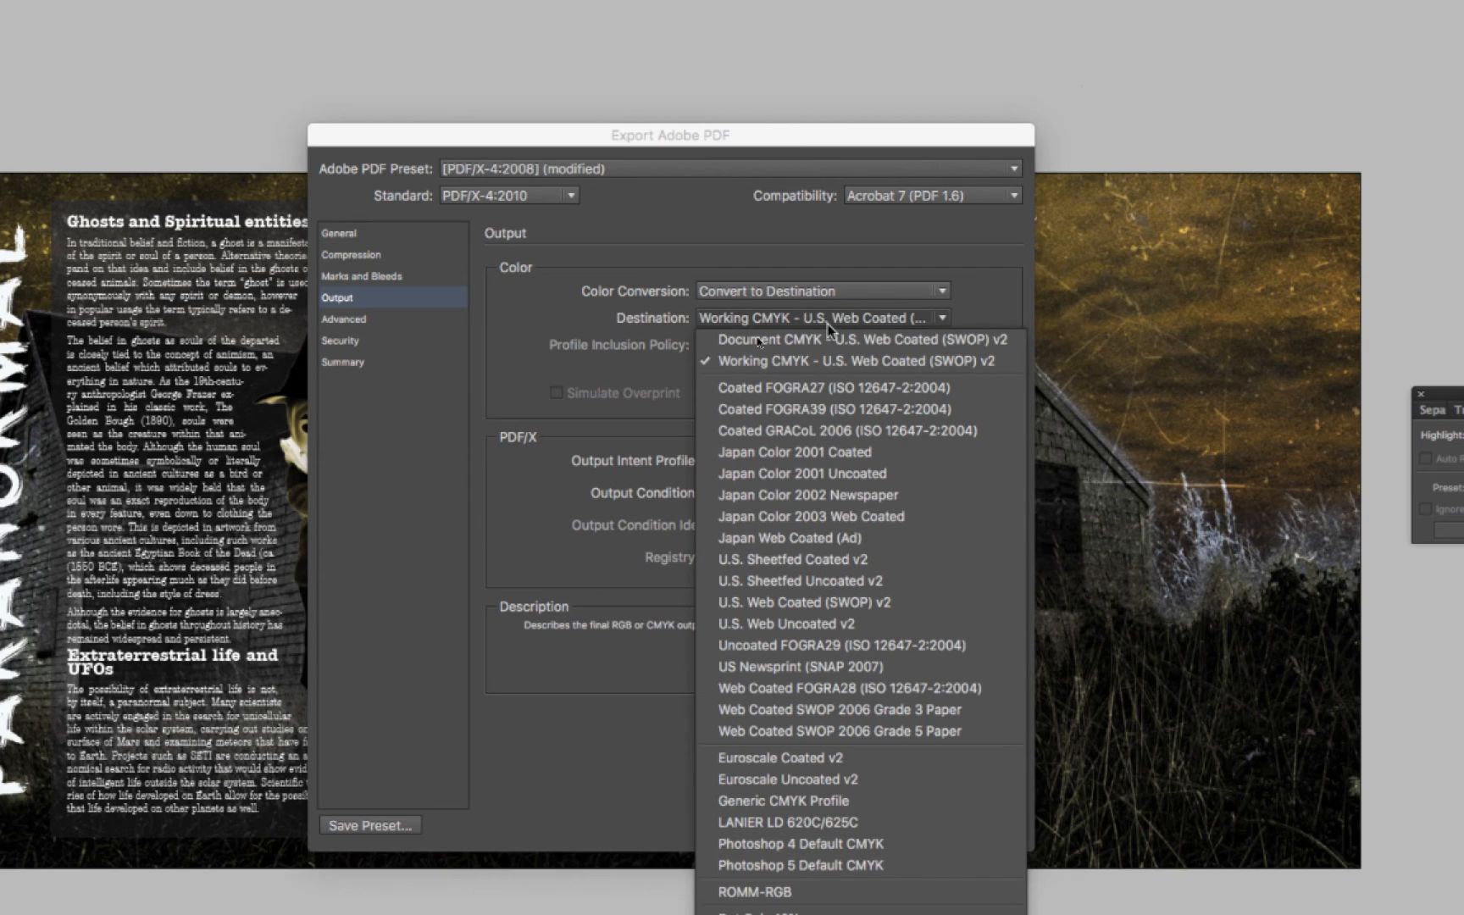
{"action": "left_click", "coordinate": [935, 362]}
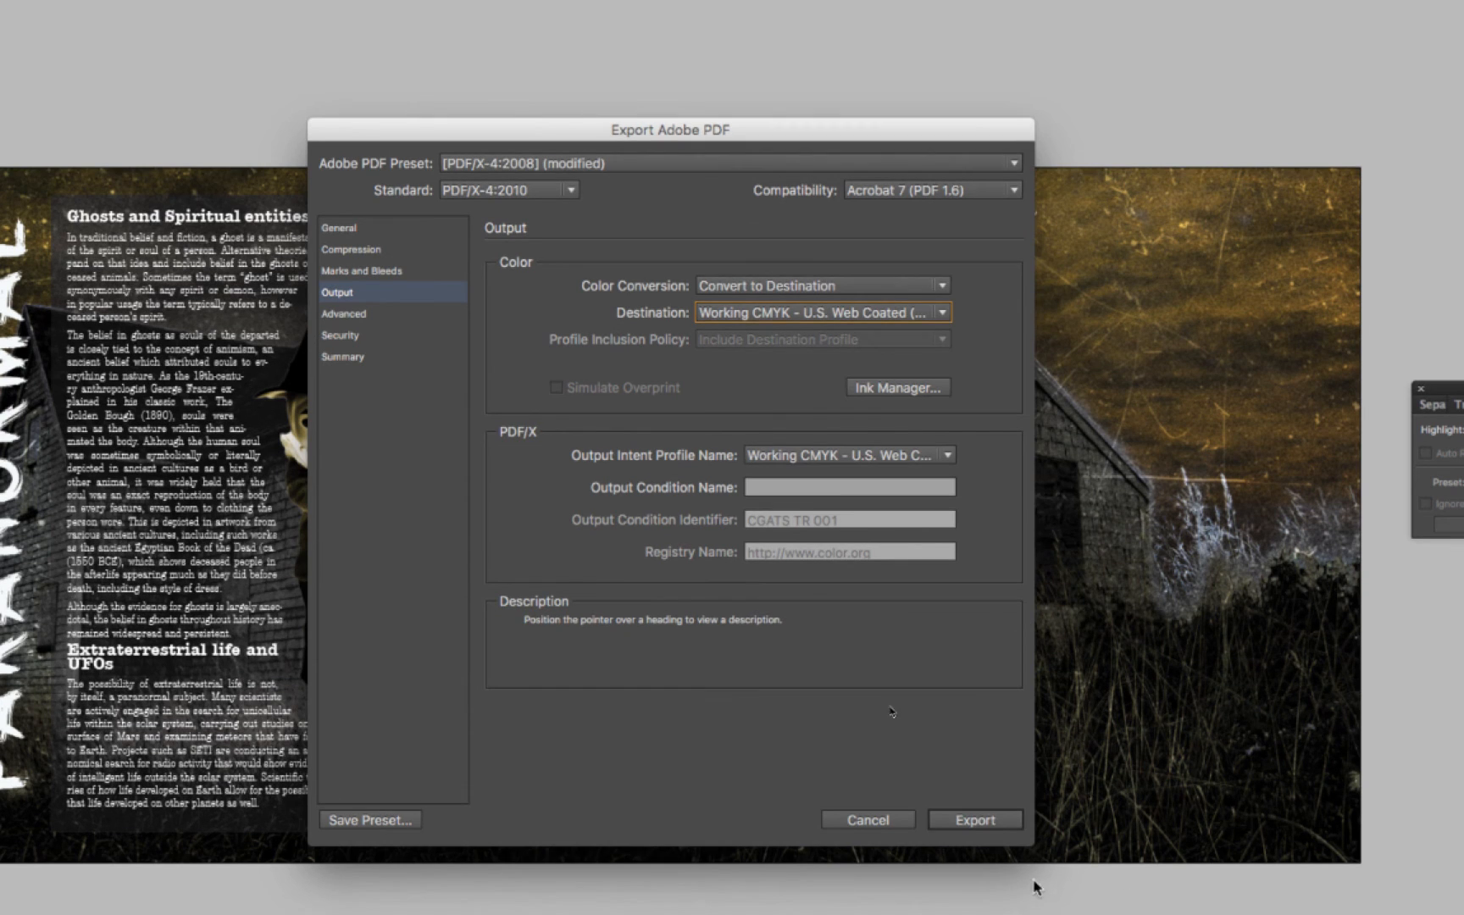
{"action": "left_click", "coordinate": [971, 823]}
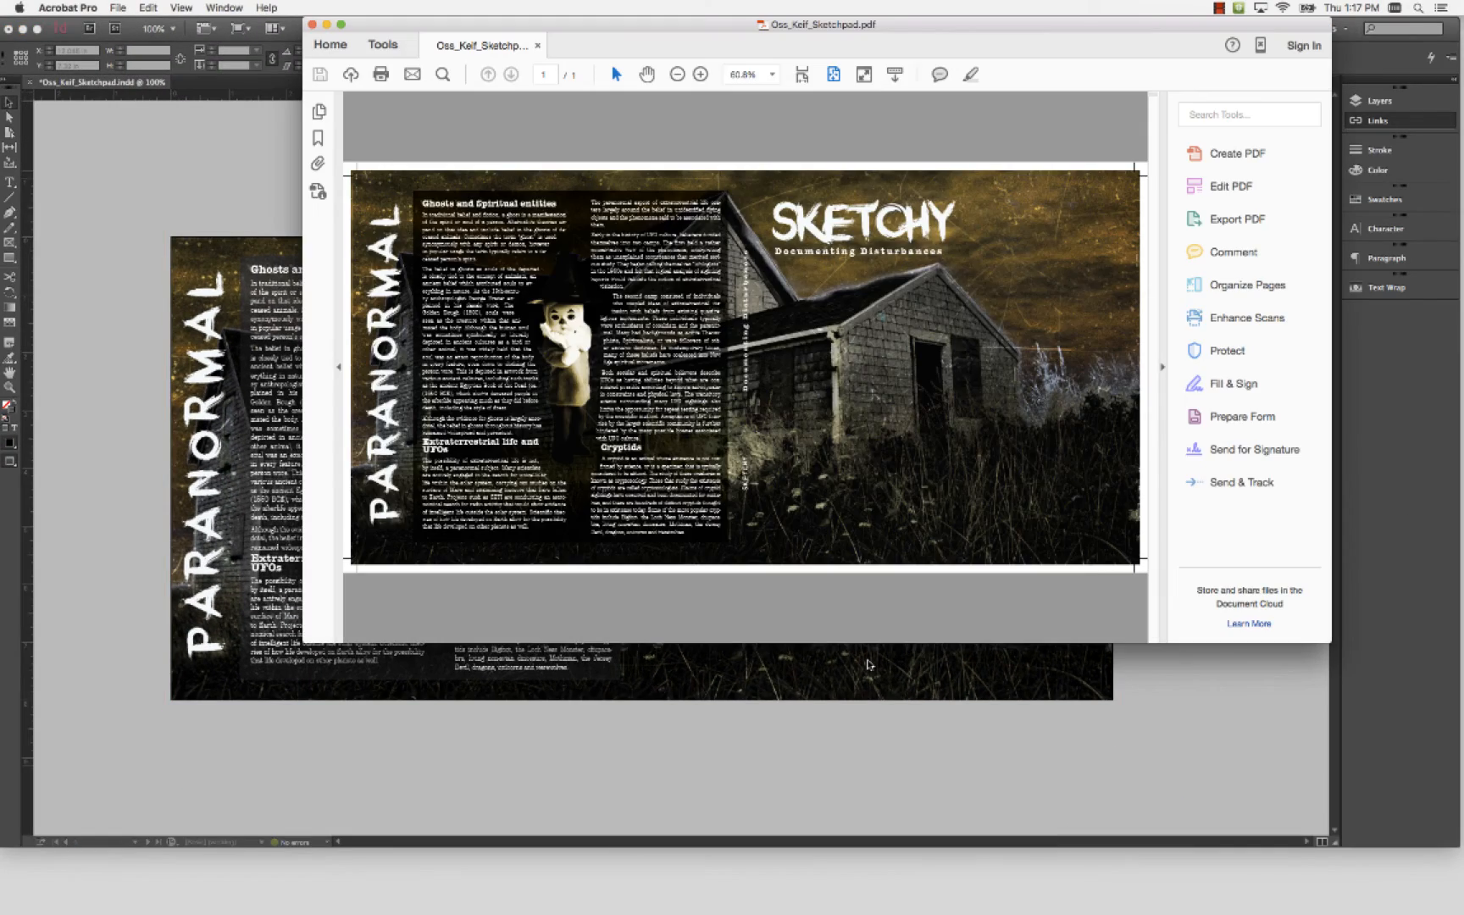
Check in Finder that the exported PDF sits in the package folder, and return to the PDF in Acrobat
{"action": "mouse_move", "coordinate": [870, 26]}
{"action": "left_mouse_down"}
{"action": "mouse_move", "coordinate": [757, 82]}
{"action": "mouse_move", "coordinate": [768, 138]}
{"action": "left_mouse_up"}
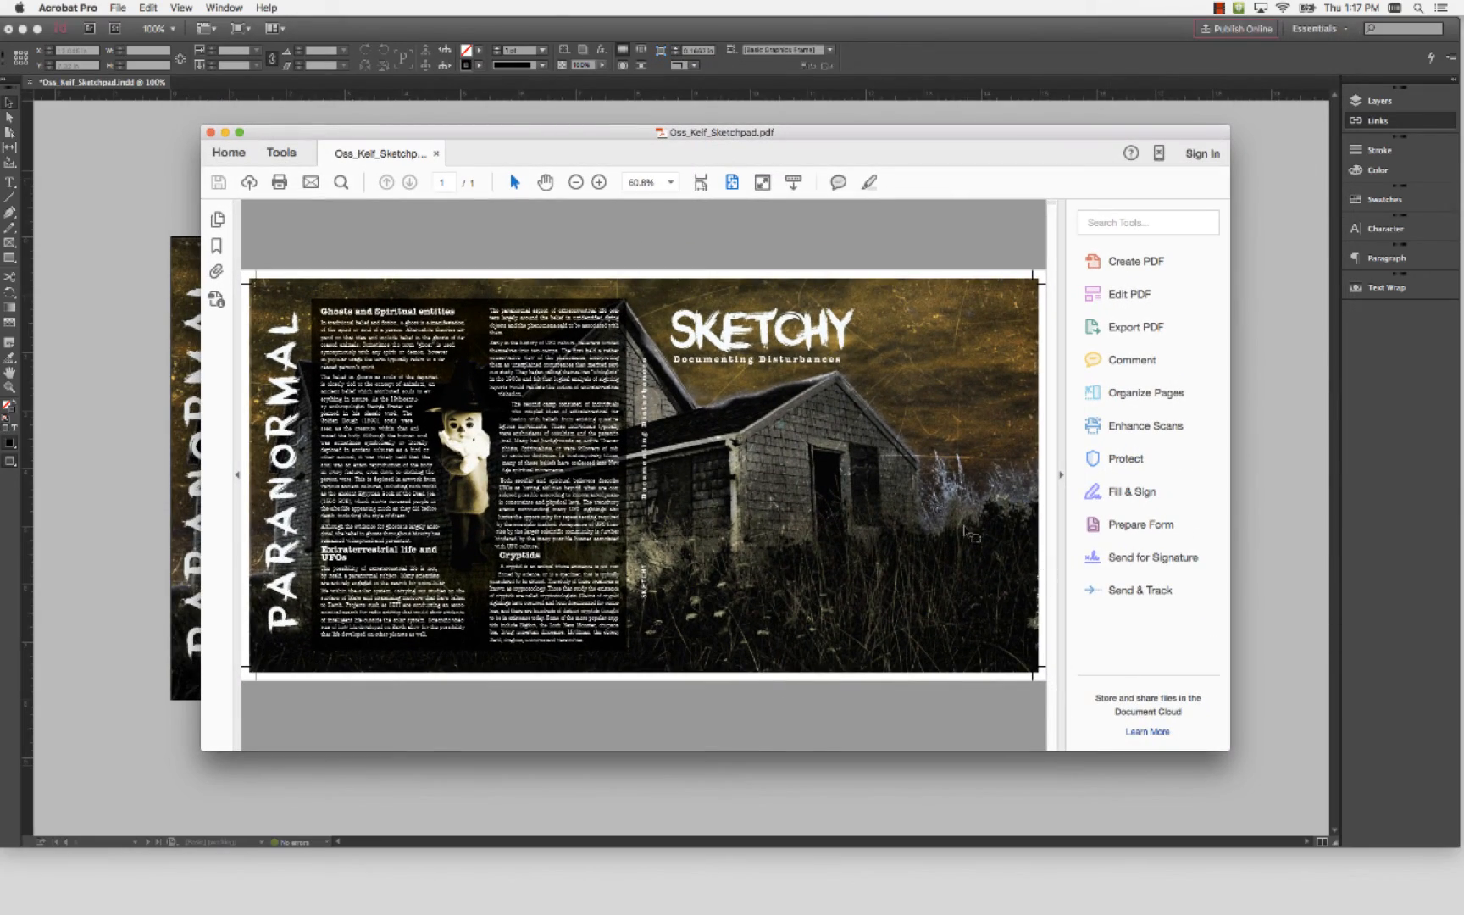
{"action": "key", "text": "ctrl+Up"}
{"action": "left_click", "coordinate": [1016, 193]}
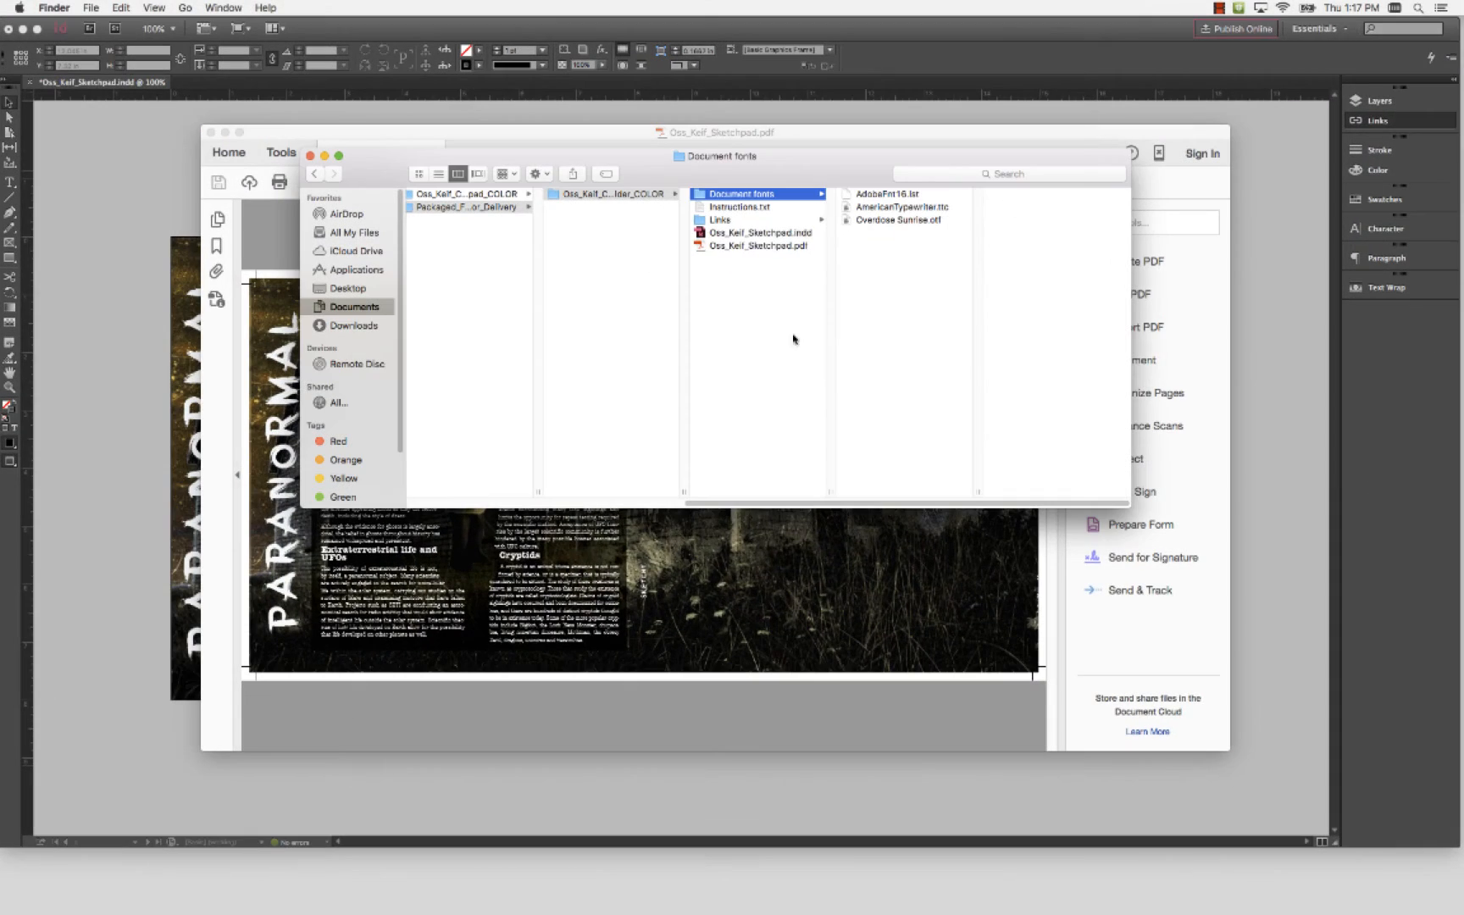
{"action": "left_click", "coordinate": [759, 246]}
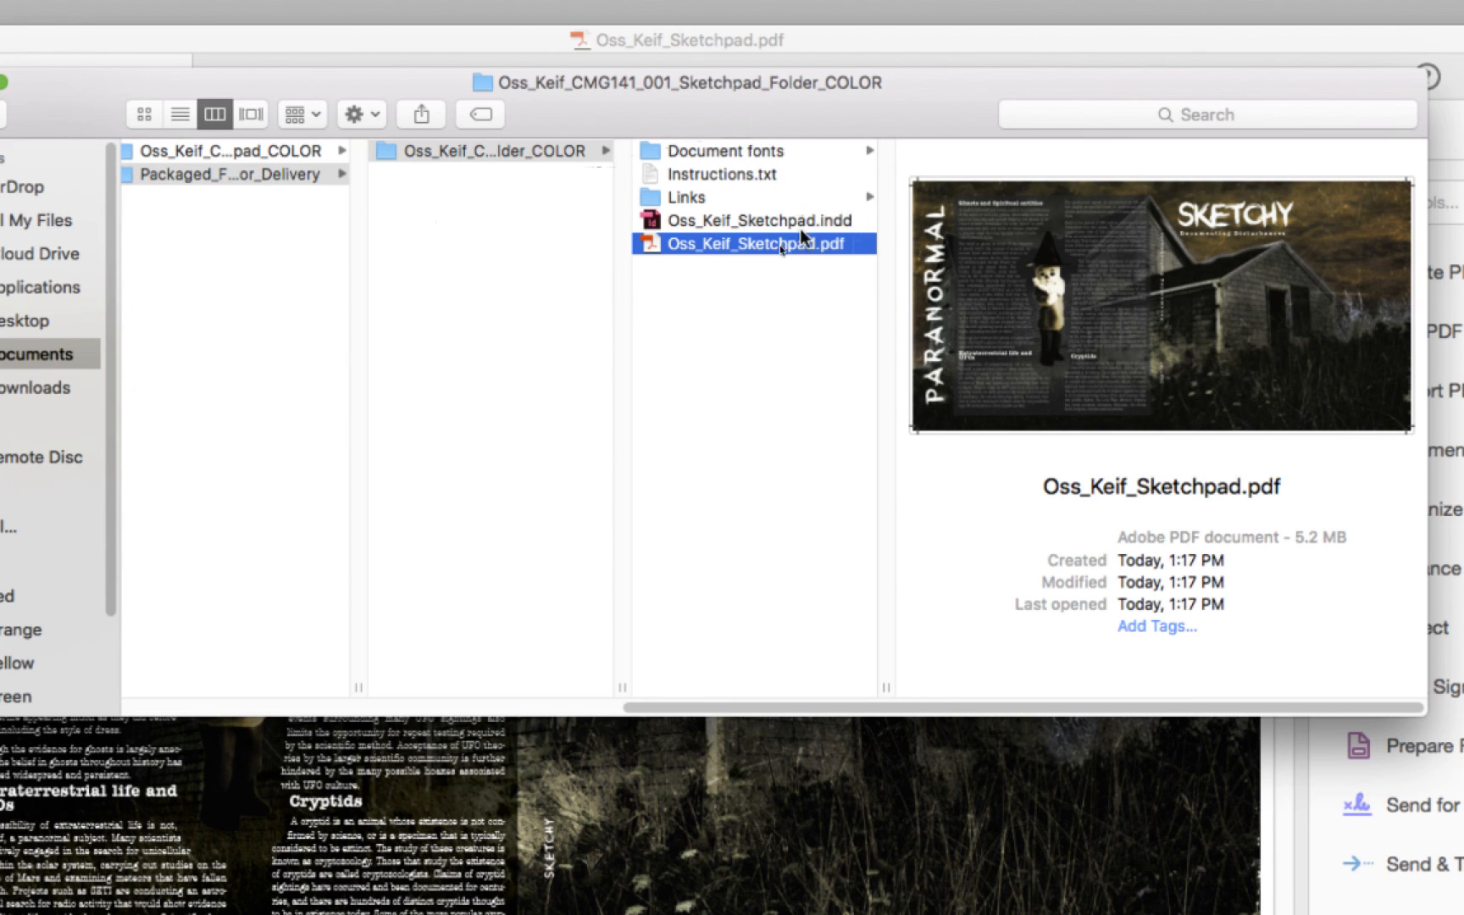
{"action": "left_click", "coordinate": [748, 197]}
{"action": "left_click", "coordinate": [749, 244]}
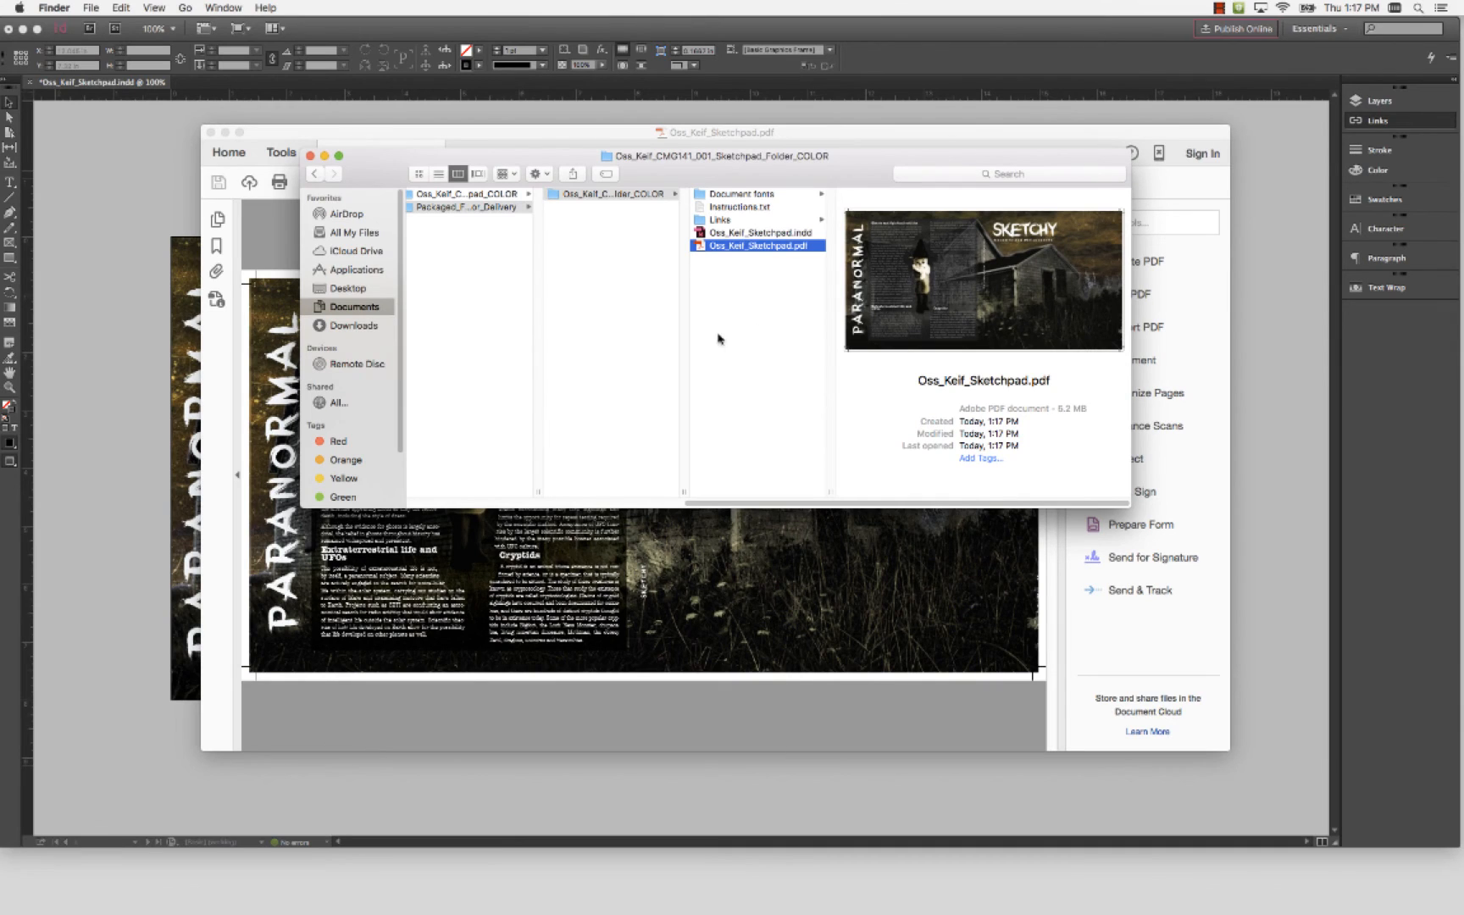
{"action": "left_click", "coordinate": [709, 607]}
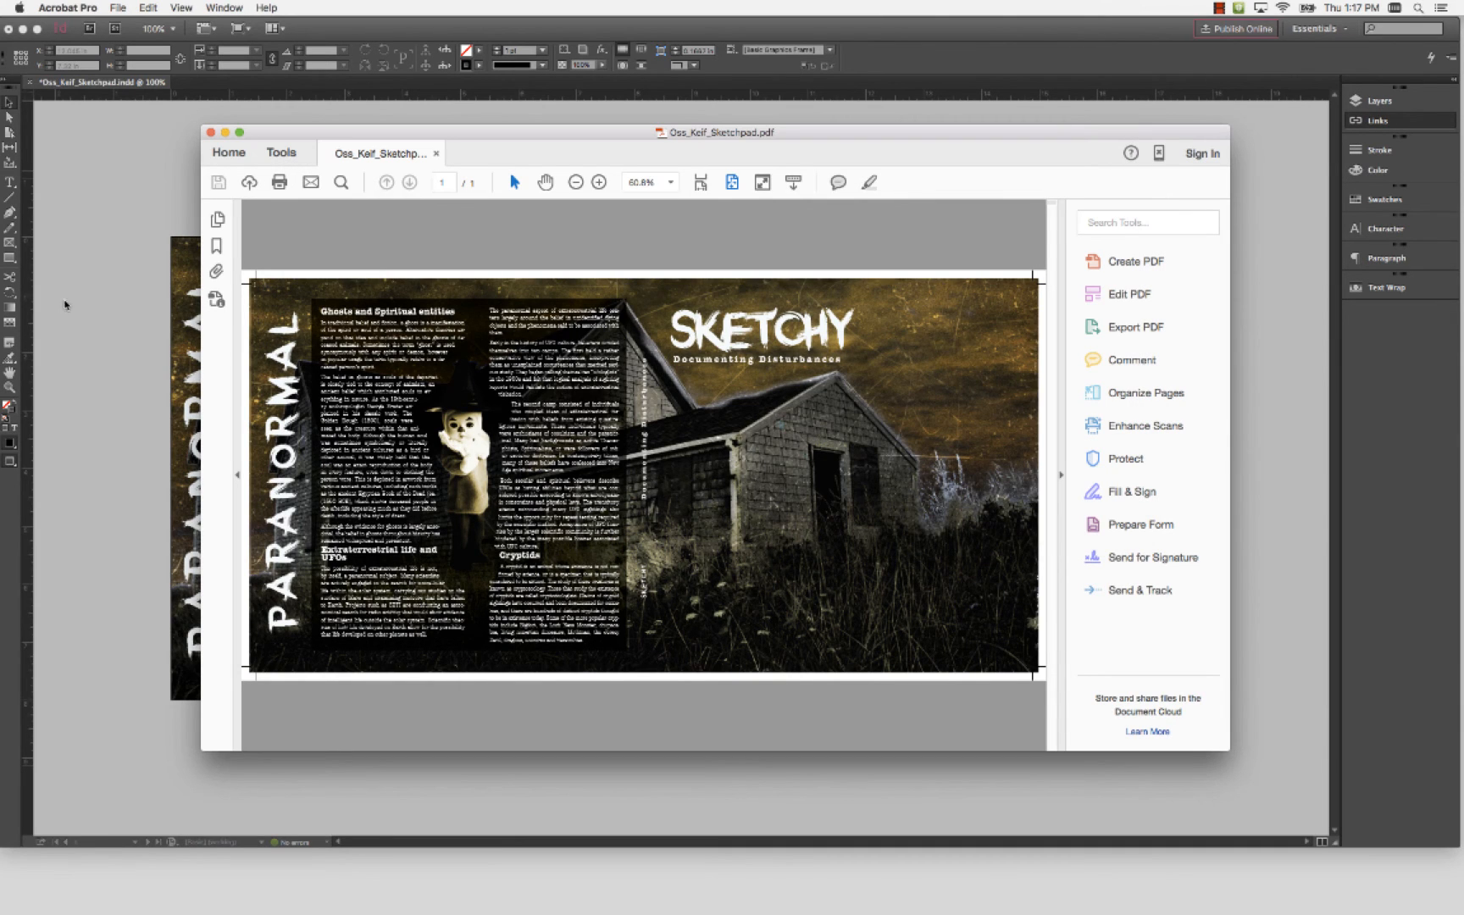